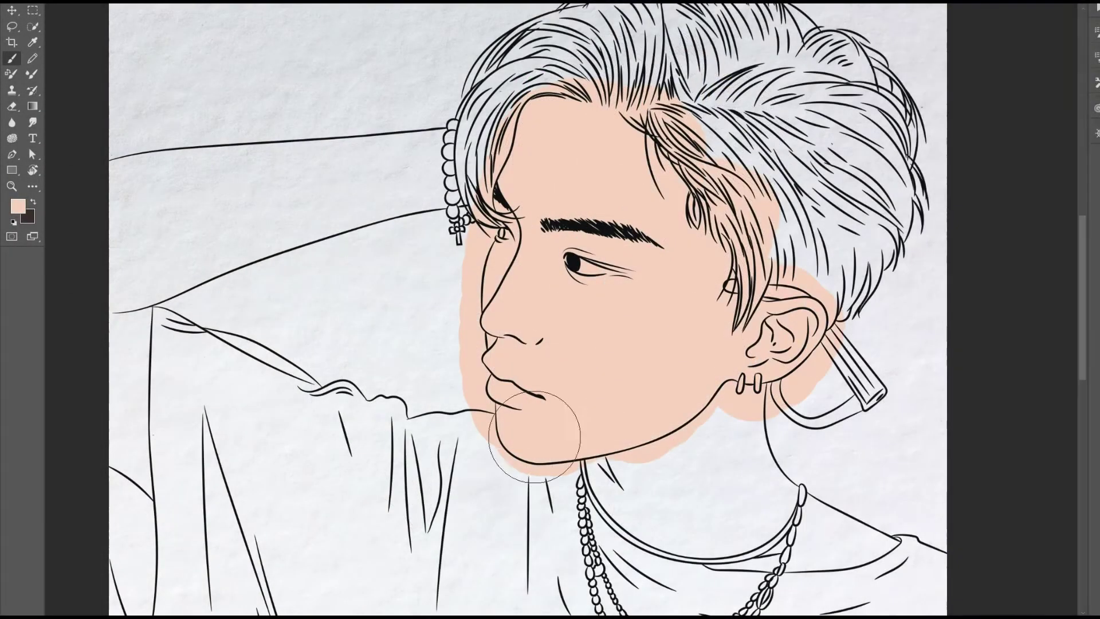
# Step: Paint the flat peach skin base over the neck, shoulders and raised arm
pyautogui.moveTo(534, 436); pyautogui.dragTo(859, 515)
pyautogui.moveTo(446, 126)
pyautogui.mouseDown()
pyautogui.moveTo(282, 166)
pyautogui.moveTo(135, 282)
pyautogui.mouseUp()
pyautogui.moveTo(544, 238); pyautogui.dragTo(562, 244)
# Step: Brush soft darker shading on the forehead, cheek, jawline and nose
pyautogui.moveTo(552, 187); pyautogui.dragTo(550, 223)
pyautogui.moveTo(523, 123)
pyautogui.mouseDown()
pyautogui.moveTo(567, 98)
pyautogui.moveTo(492, 150)
pyautogui.mouseUp()
pyautogui.moveTo(642, 435)
pyautogui.mouseDown()
pyautogui.moveTo(737, 344)
pyautogui.moveTo(552, 447)
pyautogui.mouseUp()
pyautogui.moveTo(507, 356)
pyautogui.mouseDown()
pyautogui.moveTo(530, 338)
pyautogui.moveTo(498, 200)
pyautogui.moveTo(491, 284)
pyautogui.mouseUp()
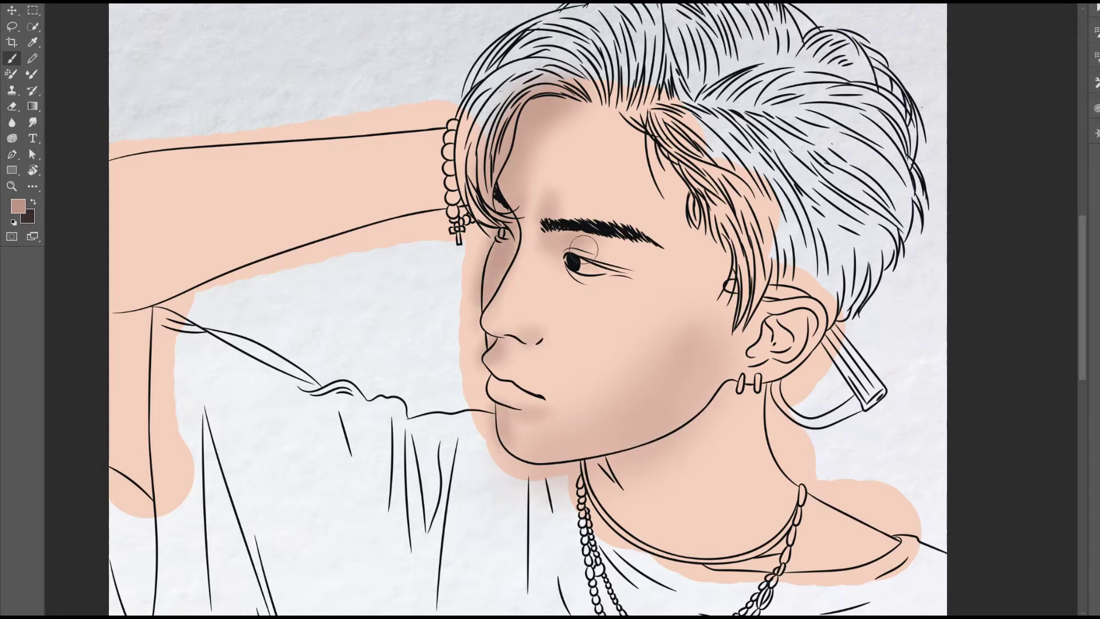
# Step: Shade under the jaw, down the neck and collar, and along the raised arm
pyautogui.moveTo(794, 349)
pyautogui.mouseDown()
pyautogui.moveTo(745, 423)
pyautogui.moveTo(659, 470)
pyautogui.moveTo(642, 567)
pyautogui.mouseUp()
pyautogui.moveTo(830, 573); pyautogui.dragTo(793, 570)
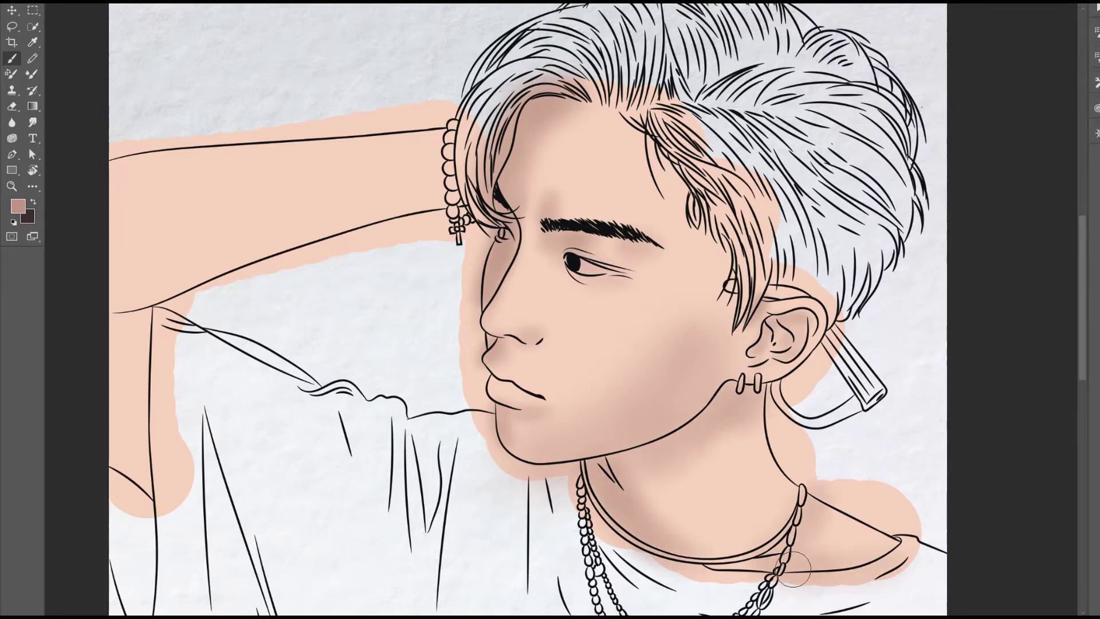
pyautogui.moveTo(115, 310)
pyautogui.mouseDown()
pyautogui.moveTo(214, 258)
pyautogui.moveTo(380, 122)
pyautogui.moveTo(143, 149)
pyautogui.mouseUp()
pyautogui.moveTo(137, 338)
pyautogui.mouseDown()
pyautogui.moveTo(172, 467)
pyautogui.moveTo(132, 492)
pyautogui.mouseUp()
# Step: Deepen shadows on the hairline, under the eyebrow, along the jaw, neck and inner ear
pyautogui.moveTo(538, 88)
pyautogui.mouseDown()
pyautogui.moveTo(499, 212)
pyautogui.moveTo(503, 301)
pyautogui.moveTo(475, 318)
pyautogui.mouseUp()
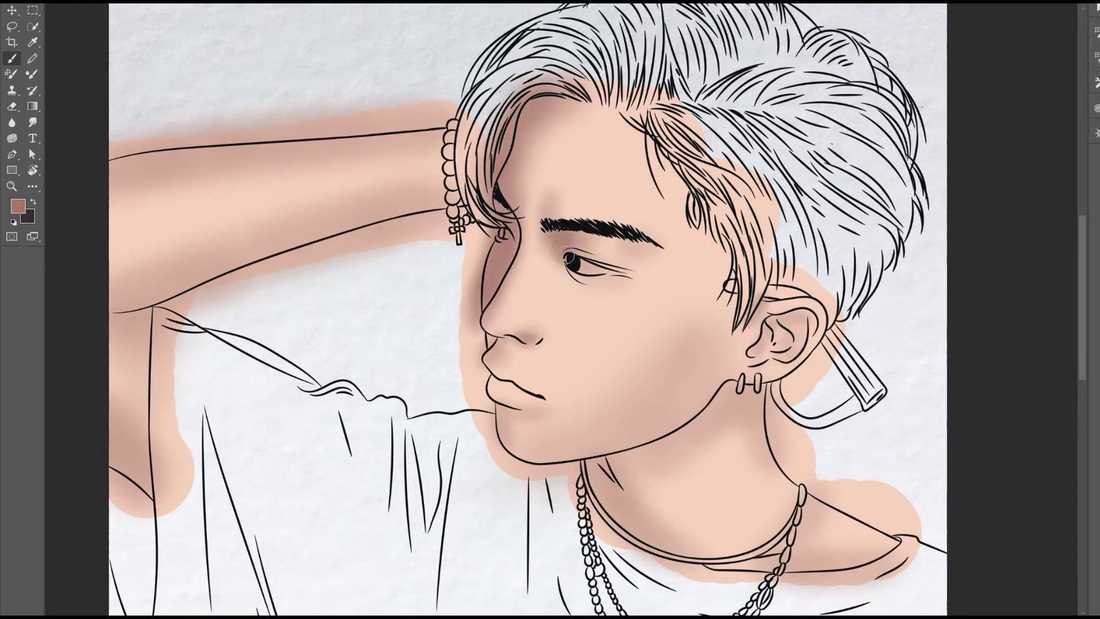
pyautogui.moveTo(620, 241); pyautogui.dragTo(556, 226)
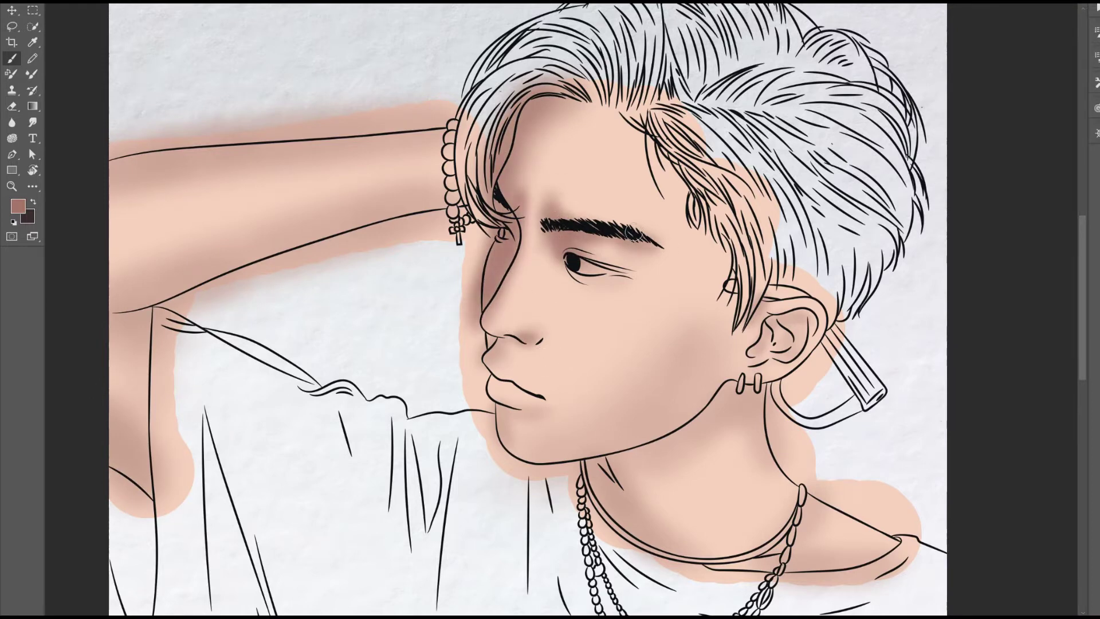
pyautogui.moveTo(724, 333); pyautogui.dragTo(504, 458)
pyautogui.moveTo(618, 464)
pyautogui.mouseDown()
pyautogui.moveTo(493, 435)
pyautogui.moveTo(498, 447)
pyautogui.mouseUp()
pyautogui.moveTo(699, 438)
pyautogui.mouseDown()
pyautogui.moveTo(589, 486)
pyautogui.moveTo(636, 552)
pyautogui.mouseUp()
pyautogui.moveTo(807, 316); pyautogui.dragTo(788, 352)
# Step: Shade the underside and upper edge of the raised arm, then enlarge the brush
pyautogui.moveTo(453, 206); pyautogui.dragTo(126, 321)
pyautogui.moveTo(126, 412); pyautogui.dragTo(126, 499)
pyautogui.moveTo(88, 190)
pyautogui.mouseDown()
pyautogui.moveTo(405, 122)
pyautogui.moveTo(475, 126)
pyautogui.mouseUp()
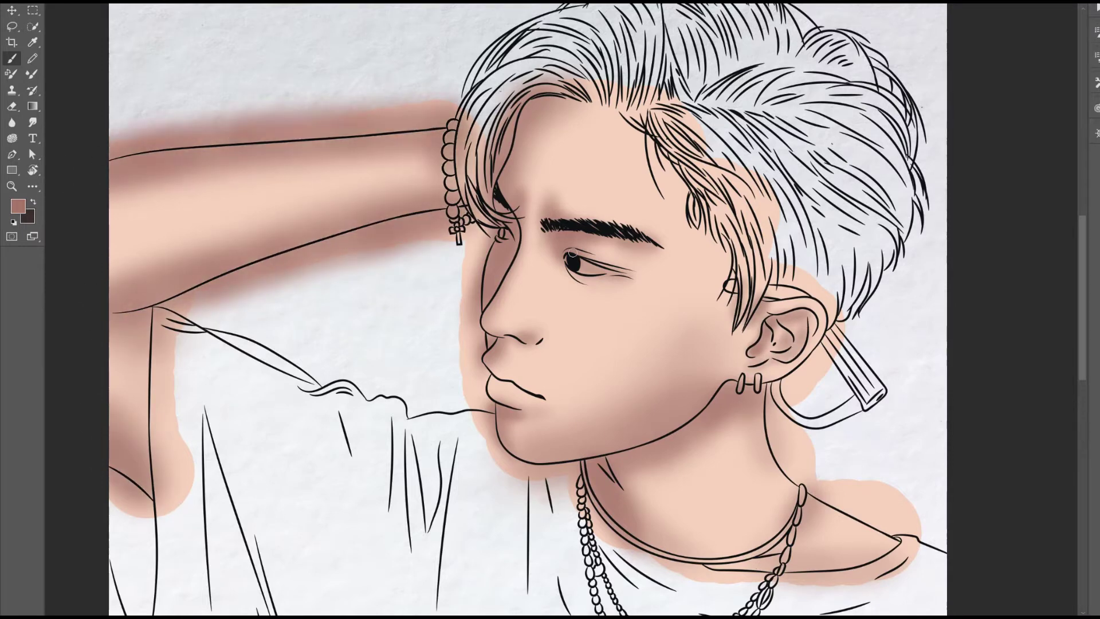
pyautogui.press('e')
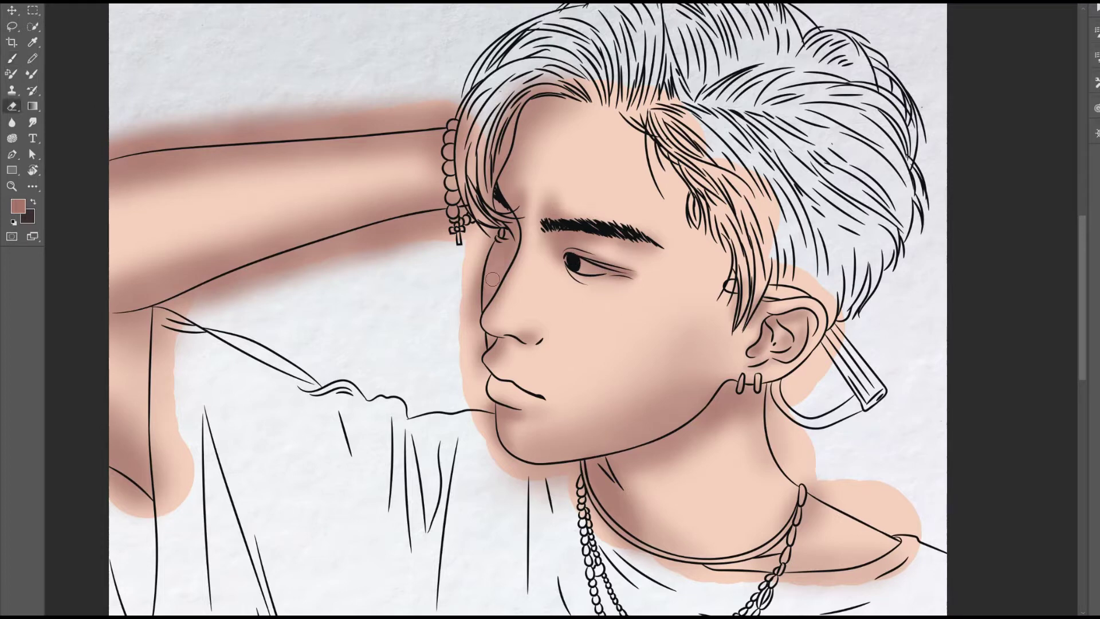
pyautogui.press('b')
pyautogui.press(']')
pyautogui.press(']')
pyautogui.press(']')
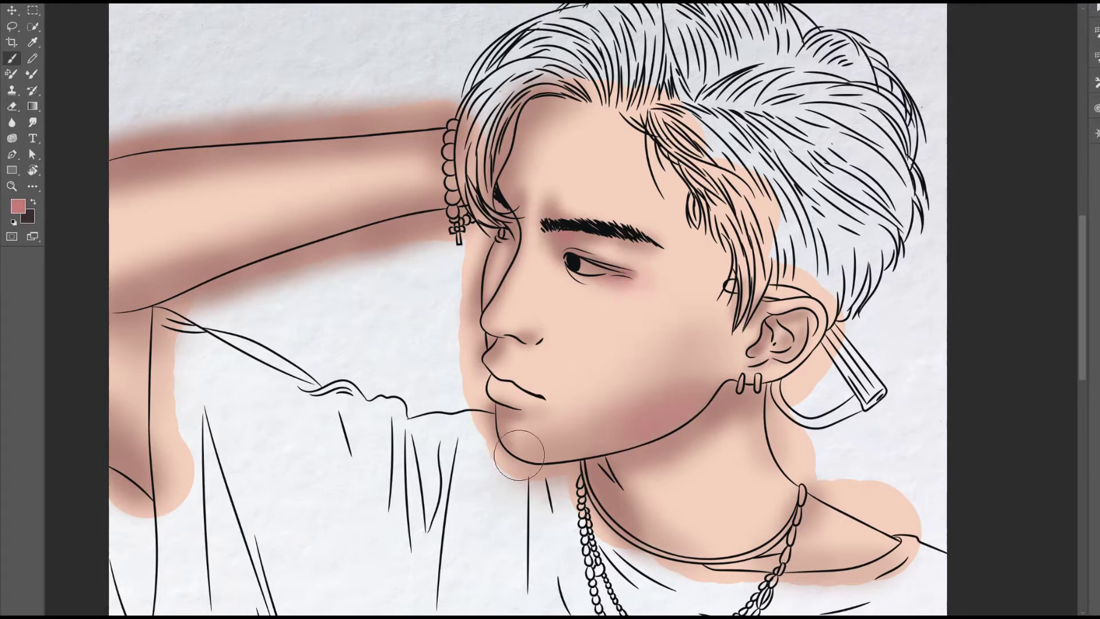
# Step: Add a pinkish flush to the lower lip, below the jaw and on the nose tip
pyautogui.moveTo(527, 403); pyautogui.dragTo(546, 400)
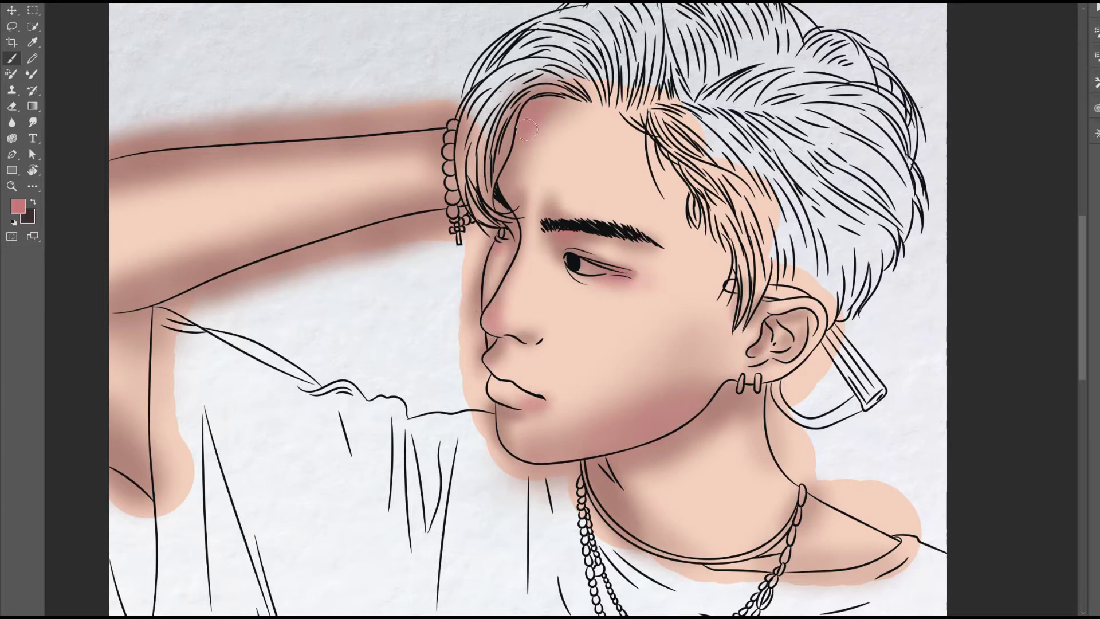
pyautogui.moveTo(596, 470); pyautogui.dragTo(633, 495)
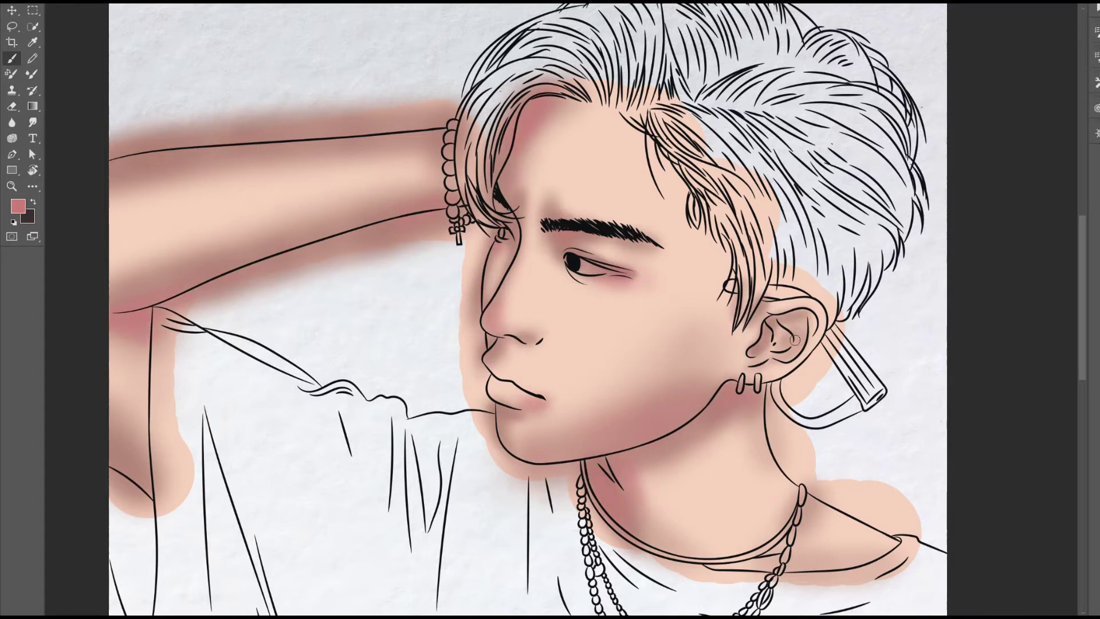
pyautogui.moveTo(541, 343); pyautogui.dragTo(507, 326)
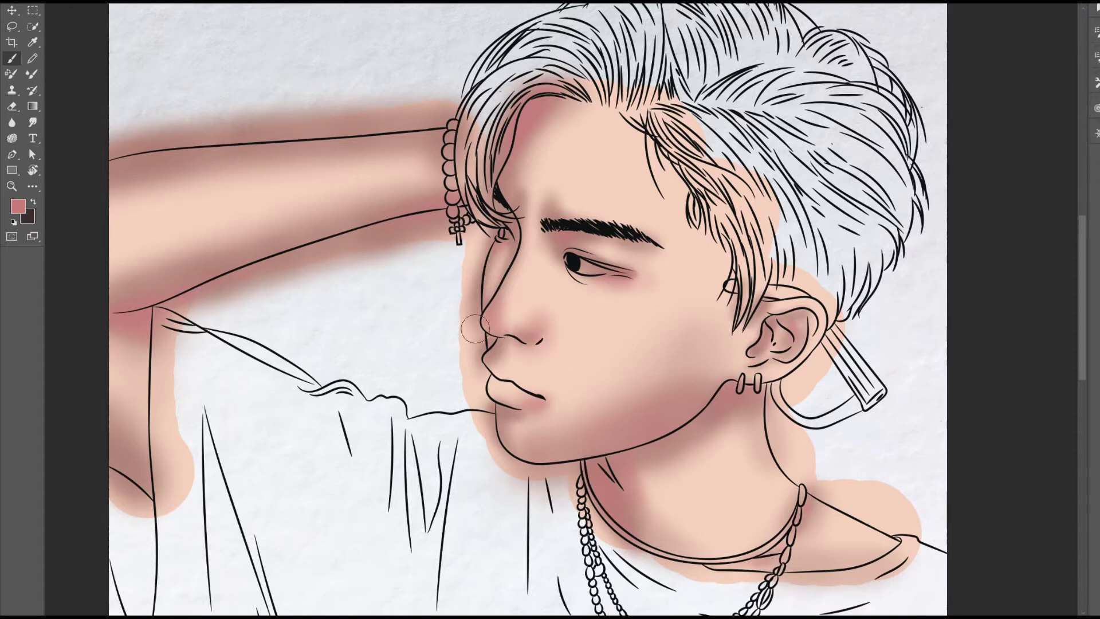
# Step: Soften stray paint with the eraser and darken the shadow along the jawline and chin
pyautogui.press('e')
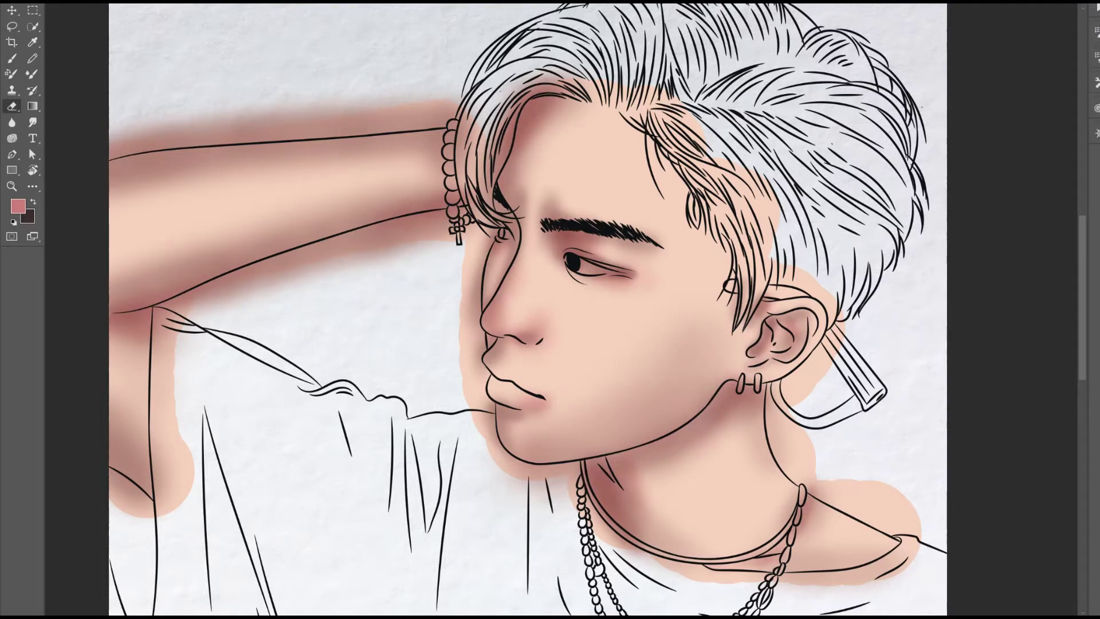
pyautogui.press('b')
pyautogui.moveTo(716, 381); pyautogui.dragTo(530, 458)
pyautogui.moveTo(593, 441); pyautogui.dragTo(510, 461)
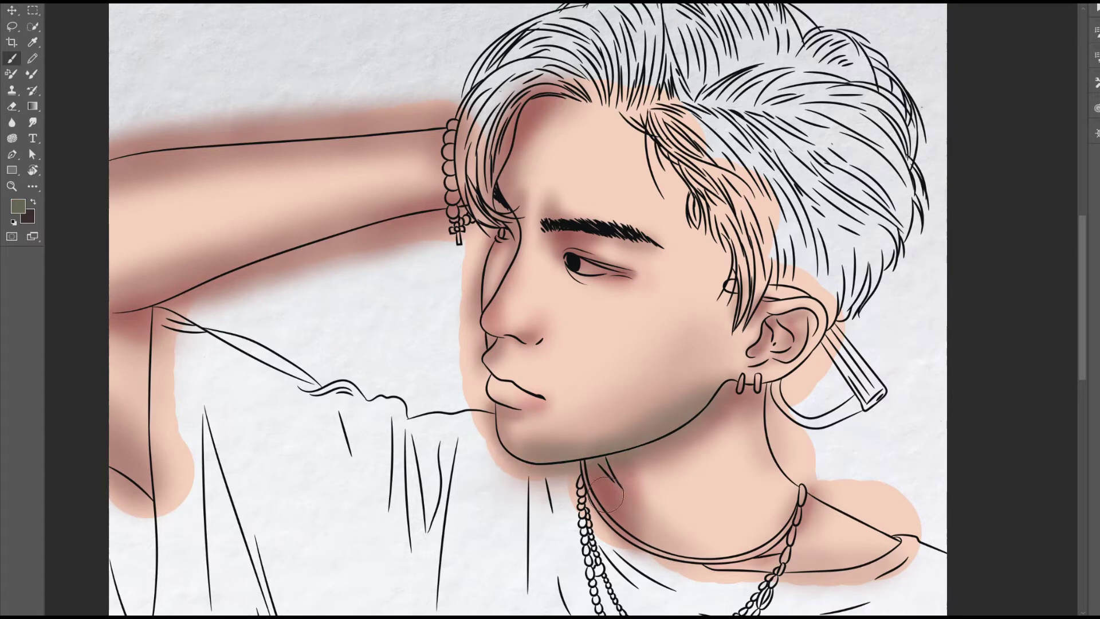
# Step: Add grey shadows under the forearm and on the upper arm, then shrink the brush
pyautogui.moveTo(161, 291); pyautogui.dragTo(418, 223)
pyautogui.moveTo(123, 172); pyautogui.dragTo(228, 140)
pyautogui.press('[')
pyautogui.press('[')
pyautogui.press('[')
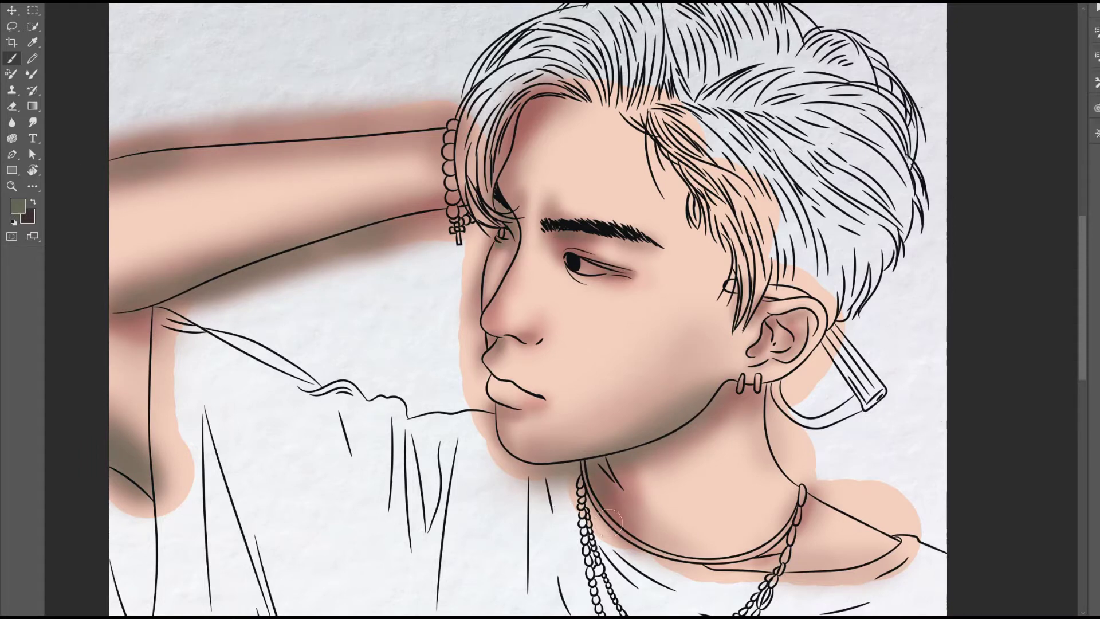
# Step: Apply a mauve-pink tone under the eye, then set dark maroon as the foreground colour
pyautogui.keyDown('alt'); pyautogui.click(569, 264); pyautogui.keyUp('alt')
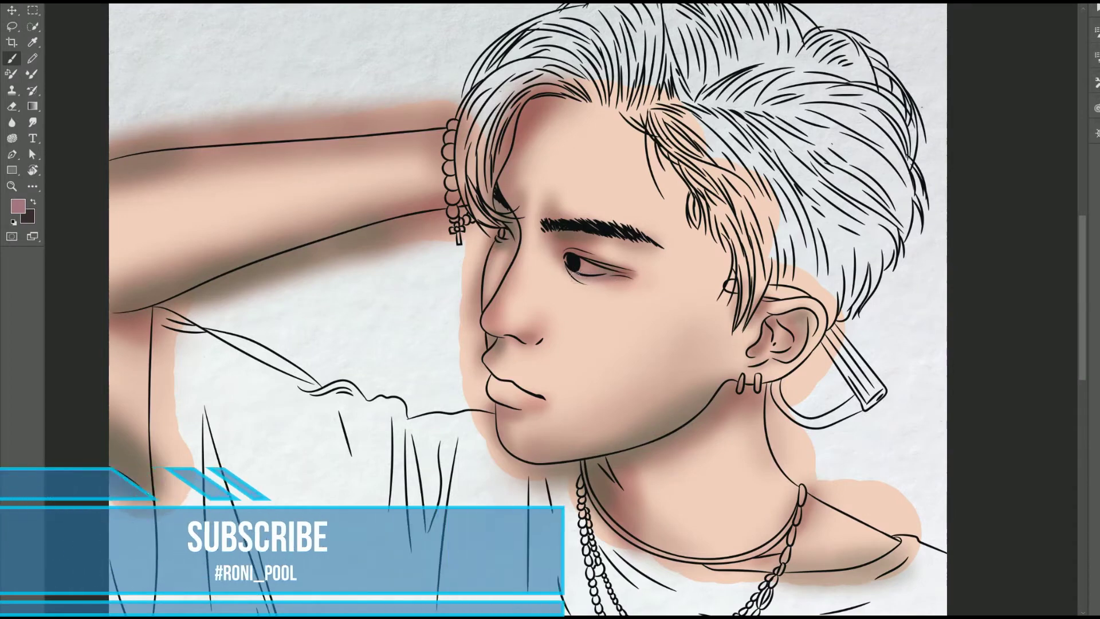
pyautogui.press('e')
pyautogui.press('b')
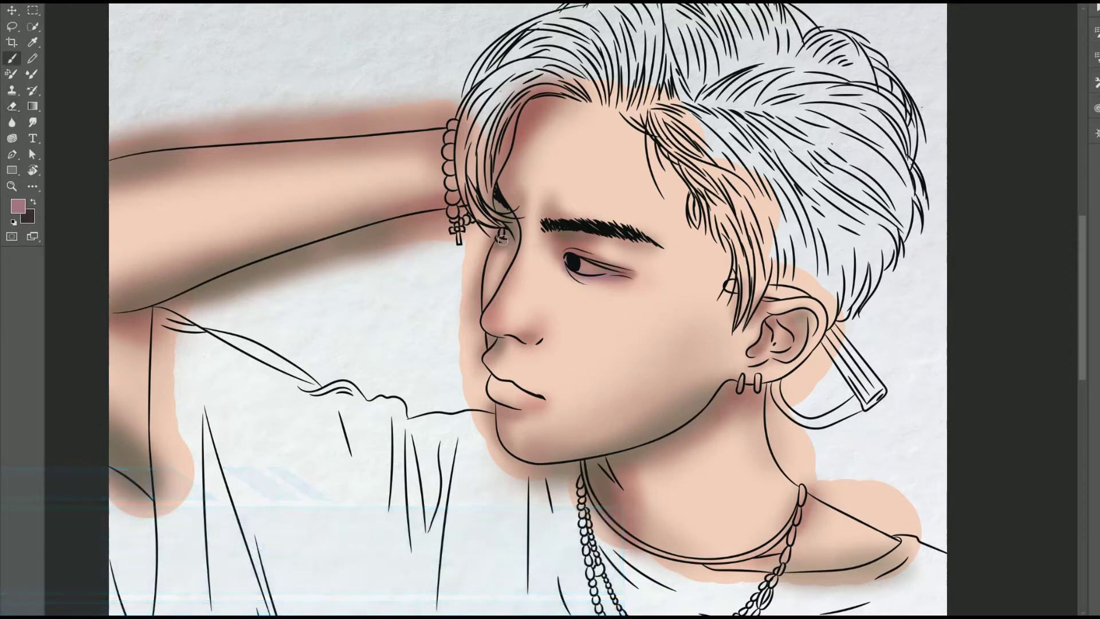
pyautogui.click(18, 206)
pyautogui.click(123, 230)
pyautogui.click(332, 103)
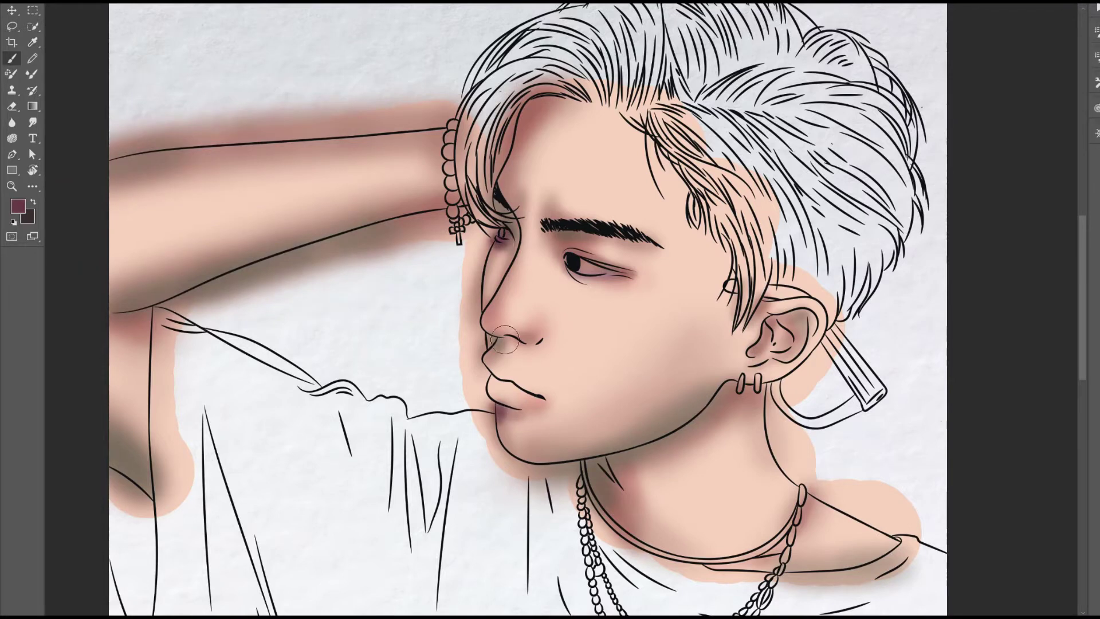
# Step: Add dark mauve shading along the arm top, under the jaw and along the hairline
pyautogui.moveTo(122, 155); pyautogui.dragTo(269, 146)
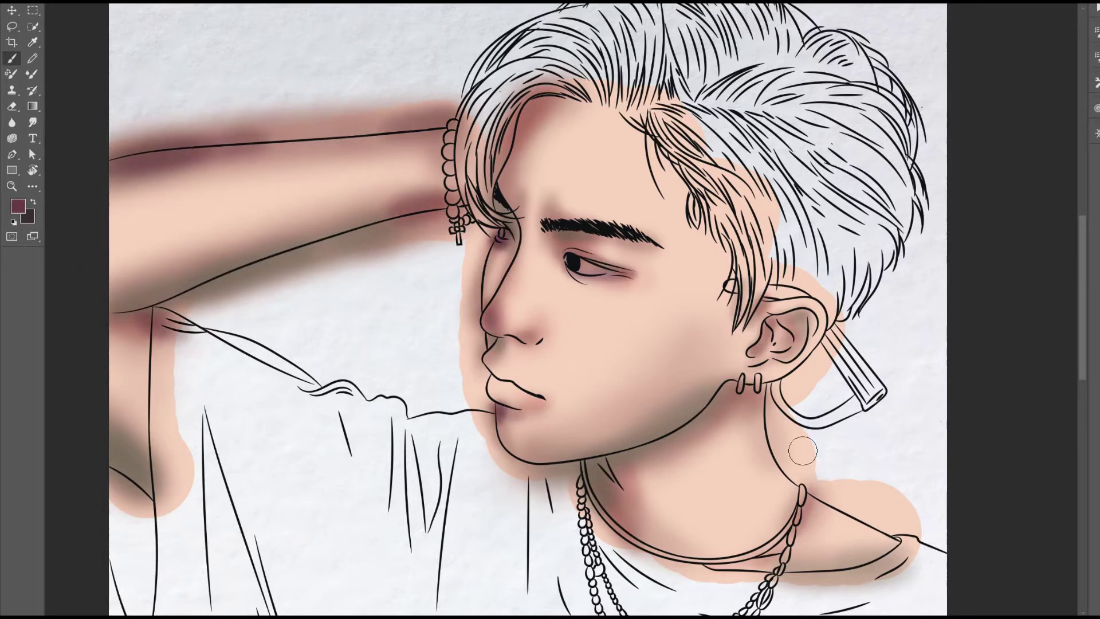
pyautogui.moveTo(768, 401); pyautogui.dragTo(719, 389)
pyautogui.moveTo(754, 332); pyautogui.dragTo(710, 178)
pyautogui.moveTo(573, 95)
pyautogui.mouseDown()
pyautogui.moveTo(507, 209)
pyautogui.moveTo(565, 172)
pyautogui.mouseUp()
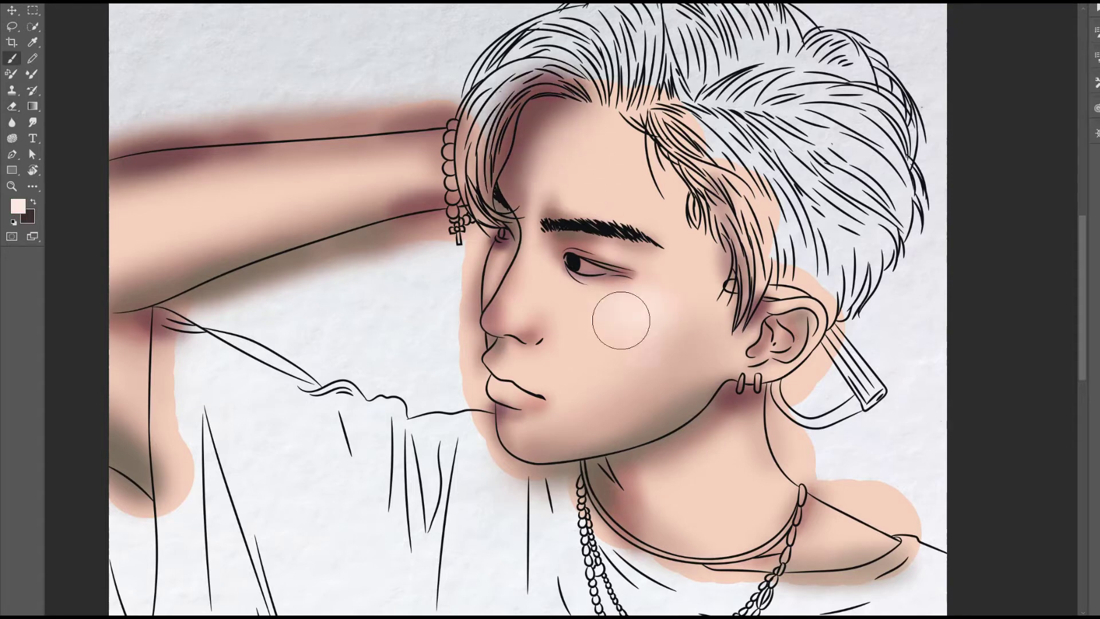
# Step: Brush light pink highlights on the forehead, nose bridge, forearm and neck with a smaller brush
pyautogui.moveTo(613, 160); pyautogui.dragTo(632, 168)
pyautogui.press('[')
pyautogui.press('[')
pyautogui.moveTo(520, 284)
pyautogui.mouseDown()
pyautogui.moveTo(508, 316)
pyautogui.moveTo(515, 352)
pyautogui.mouseUp()
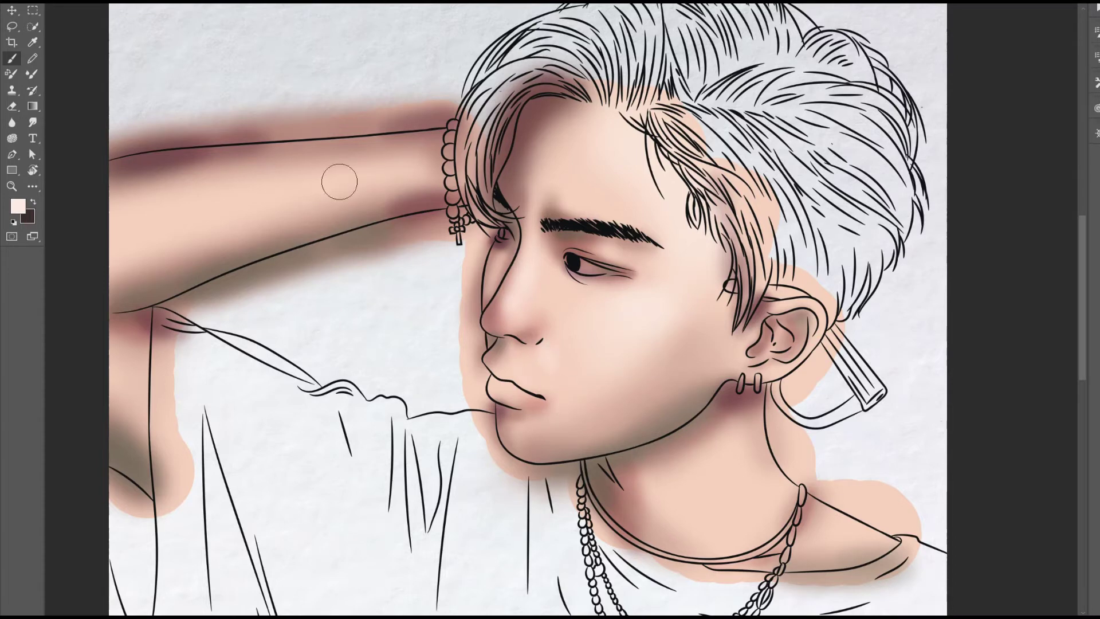
pyautogui.moveTo(394, 170); pyautogui.dragTo(248, 189)
pyautogui.moveTo(695, 483); pyautogui.dragTo(722, 457)
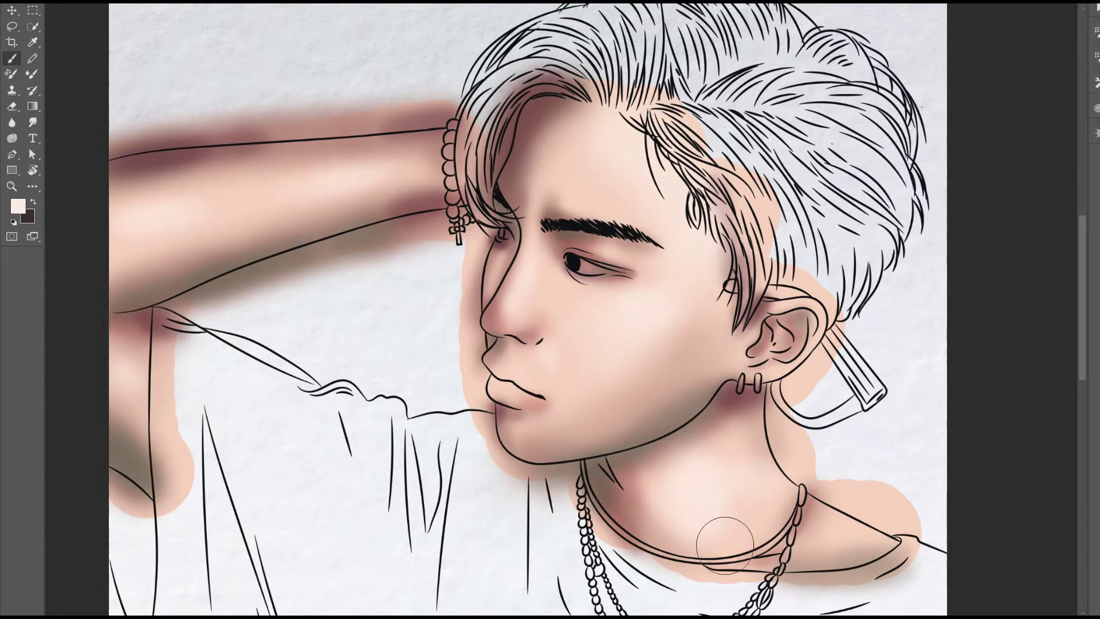
pyautogui.press('[')
pyautogui.press('[')
pyautogui.press('[')
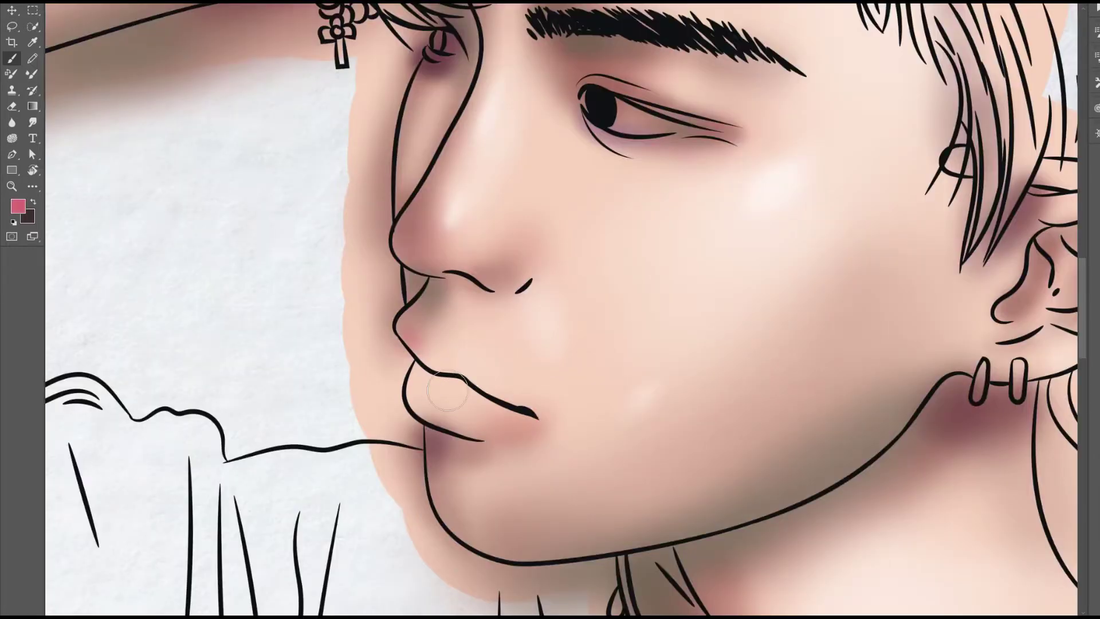
# Step: Paint the lips pink and shade them in darker rose along the lip line
pyautogui.moveTo(447, 391)
pyautogui.mouseDown()
pyautogui.moveTo(436, 361)
pyautogui.moveTo(459, 401)
pyautogui.moveTo(512, 404)
pyautogui.mouseUp()
pyautogui.moveTo(401, 332); pyautogui.dragTo(452, 395)
pyautogui.moveTo(406, 366); pyautogui.dragTo(441, 395)
pyautogui.moveTo(504, 413); pyautogui.dragTo(472, 390)
# Step: Deepen the lips with crimson and dark maroon shading, plus a small white highlight
pyautogui.moveTo(419, 346)
pyautogui.mouseDown()
pyautogui.moveTo(490, 368)
pyautogui.moveTo(435, 400)
pyautogui.moveTo(510, 434)
pyautogui.moveTo(430, 386)
pyautogui.moveTo(401, 335)
pyautogui.mouseUp()
pyautogui.moveTo(418, 372); pyautogui.dragTo(541, 444)
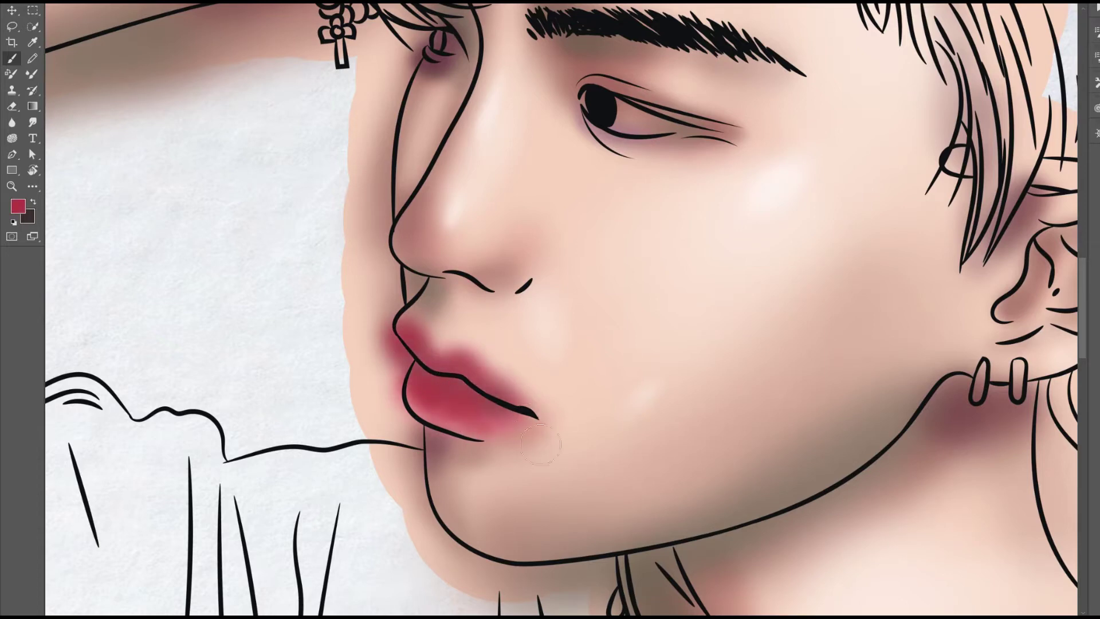
pyautogui.moveTo(450, 385); pyautogui.dragTo(504, 408)
pyautogui.moveTo(401, 332); pyautogui.dragTo(445, 387)
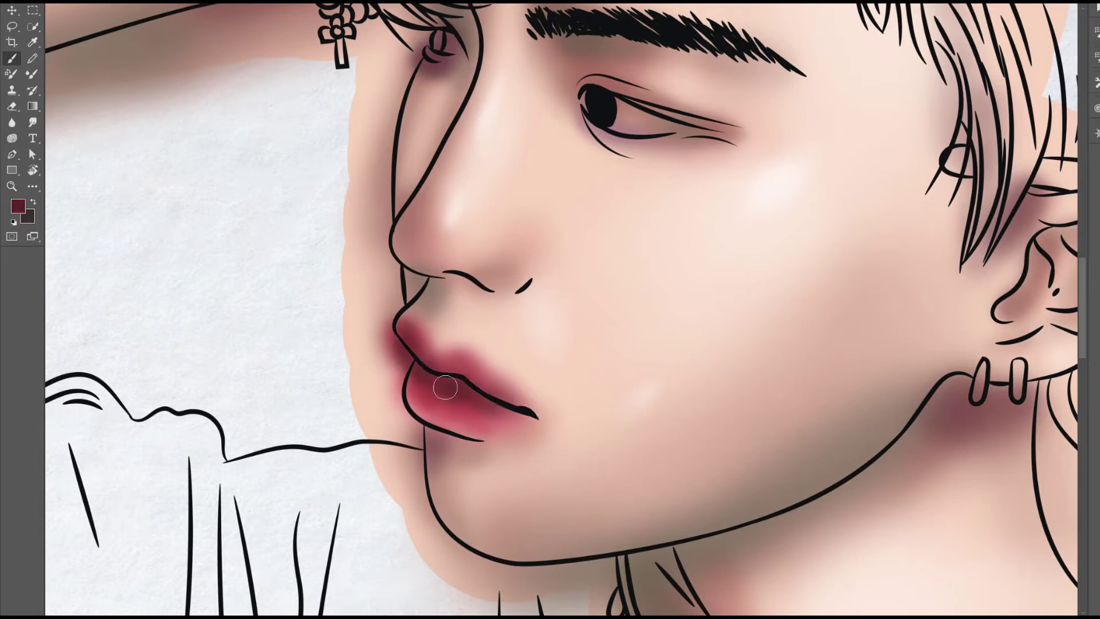
pyautogui.moveTo(400, 351); pyautogui.dragTo(447, 361)
pyautogui.moveTo(398, 330); pyautogui.dragTo(433, 400)
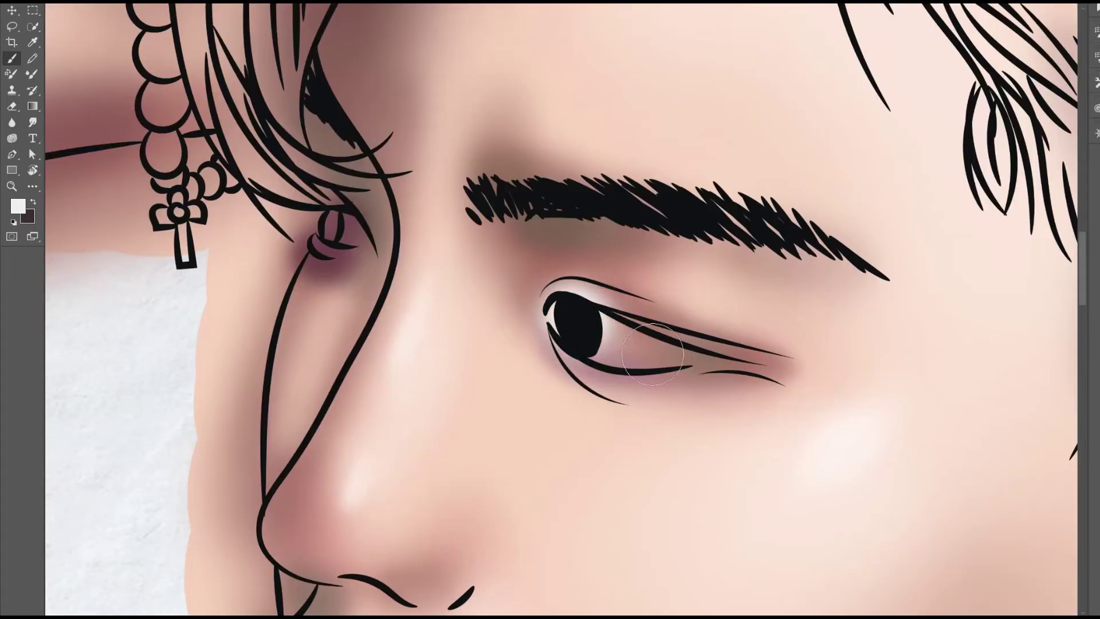
# Step: Paint the whites of both eyes in white
pyautogui.moveTo(573, 352); pyautogui.dragTo(739, 360)
pyautogui.moveTo(309, 217); pyautogui.dragTo(361, 246)
pyautogui.click(18, 206)
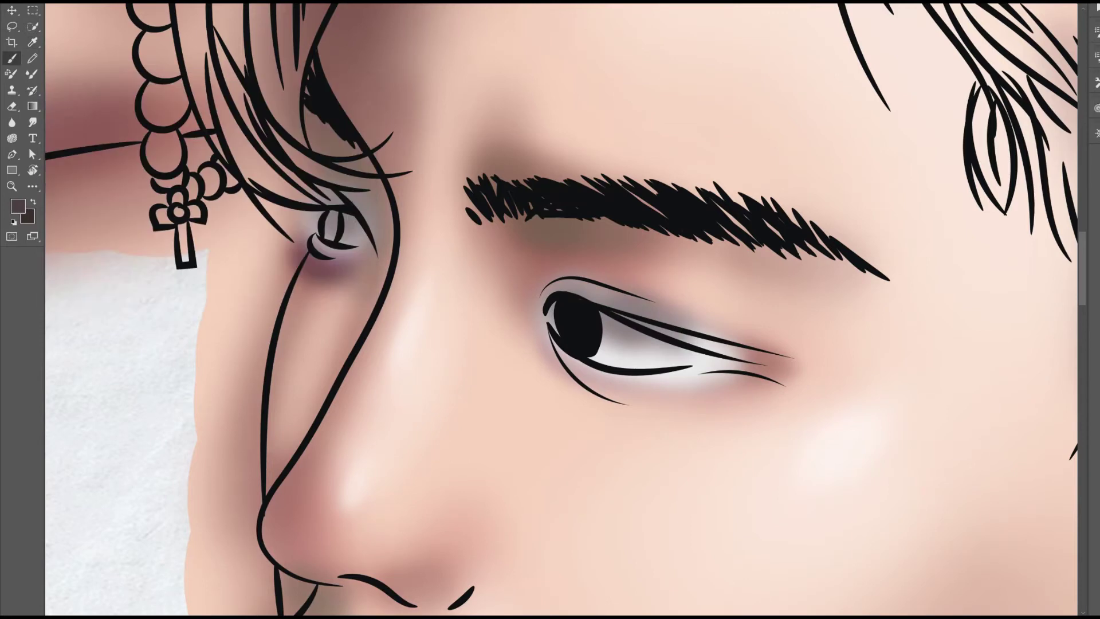
# Step: Erase grey and white spills above and below the eyelids and adjust shading under the eye
pyautogui.press('e')
pyautogui.moveTo(544, 298); pyautogui.dragTo(616, 289)
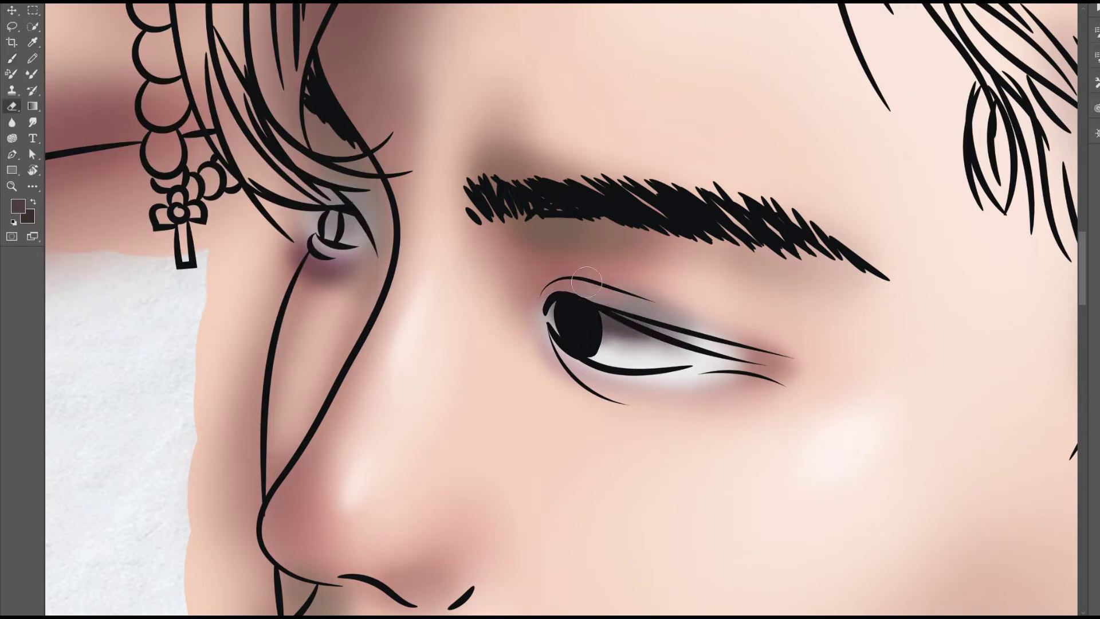
pyautogui.moveTo(744, 350)
pyautogui.mouseDown()
pyautogui.moveTo(673, 405)
pyautogui.moveTo(572, 387)
pyautogui.moveTo(538, 321)
pyautogui.mouseUp()
pyautogui.moveTo(326, 264); pyautogui.dragTo(344, 252)
pyautogui.press('b')
# Step: Choose a near-black colour and shade the upper and lower eyelids toward both corners
pyautogui.click(18, 206)
pyautogui.click(331, 105)
pyautogui.press('e')
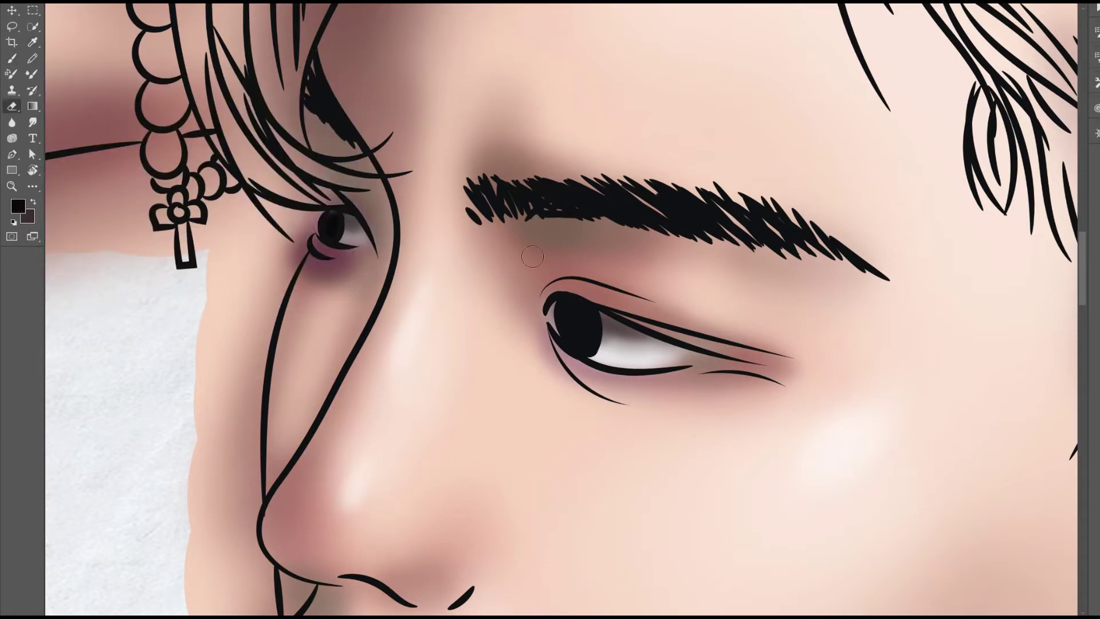
pyautogui.press('b')
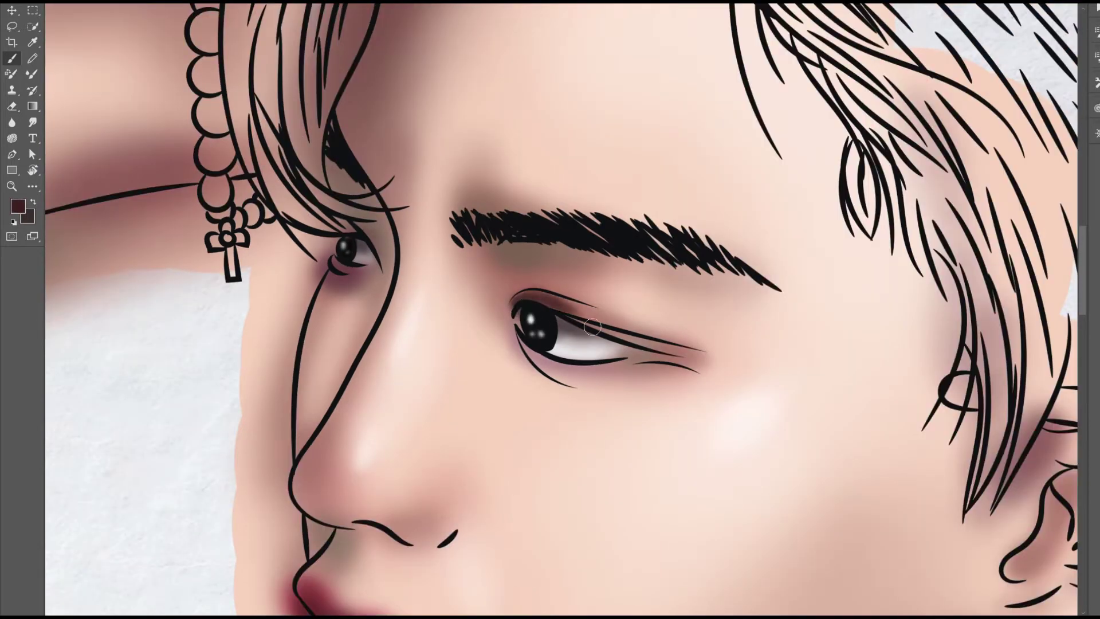
pyautogui.moveTo(581, 323); pyautogui.dragTo(696, 356)
pyautogui.moveTo(615, 344); pyautogui.dragTo(674, 357)
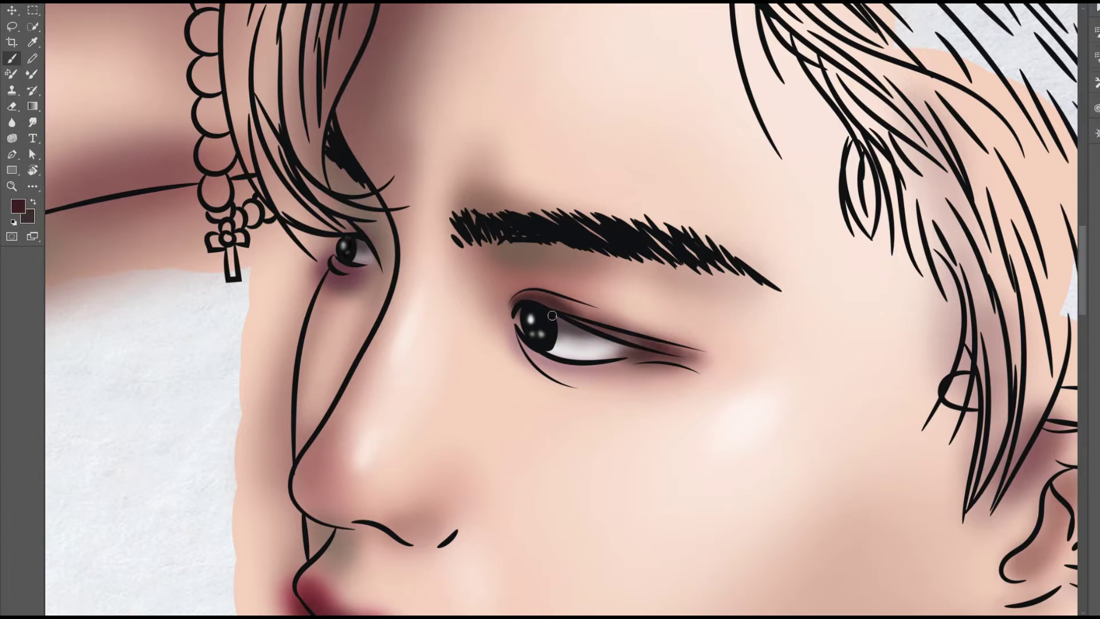
pyautogui.moveTo(518, 337); pyautogui.dragTo(598, 357)
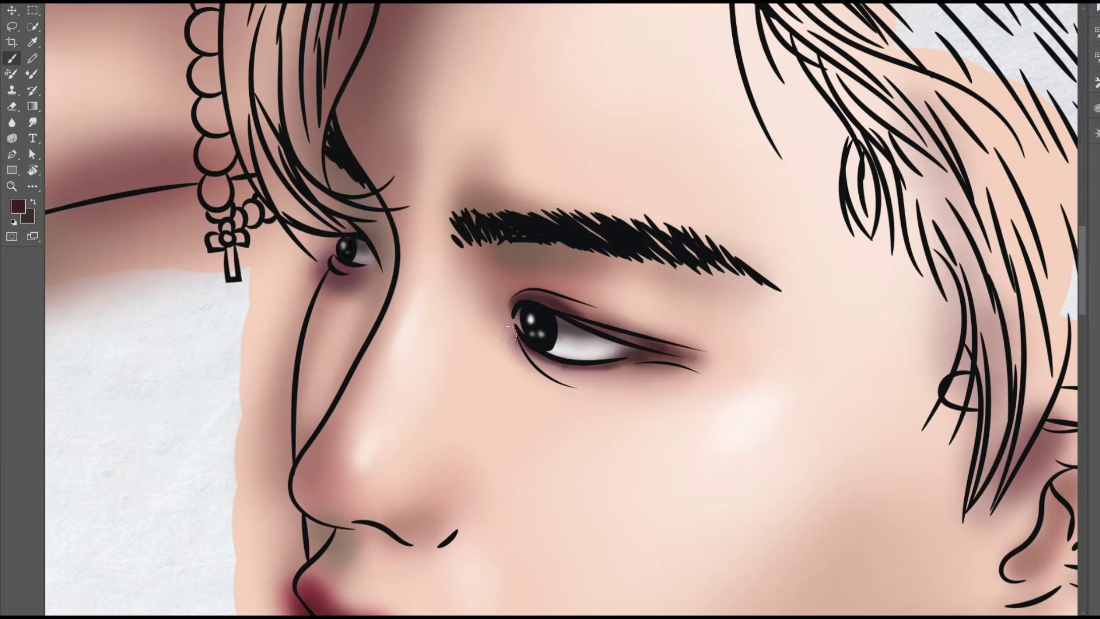
# Step: Lighten shading above the upper eyelid and erase skin colour spilling past the neck line
pyautogui.press('e')
pyautogui.moveTo(519, 310); pyautogui.dragTo(567, 298)
pyautogui.press('b')
pyautogui.press('e')
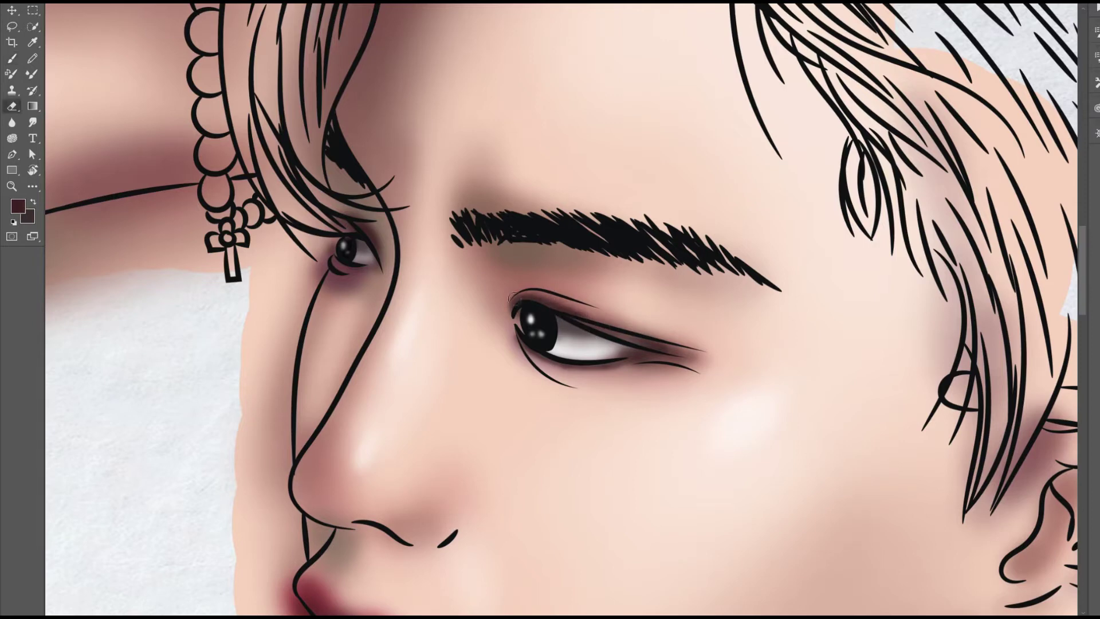
pyautogui.moveTo(573, 349)
pyautogui.mouseDown()
pyautogui.moveTo(626, 307)
pyautogui.moveTo(711, 189)
pyautogui.moveTo(607, 409)
pyautogui.moveTo(589, 479)
pyautogui.moveTo(623, 521)
pyautogui.moveTo(584, 344)
pyautogui.mouseUp()
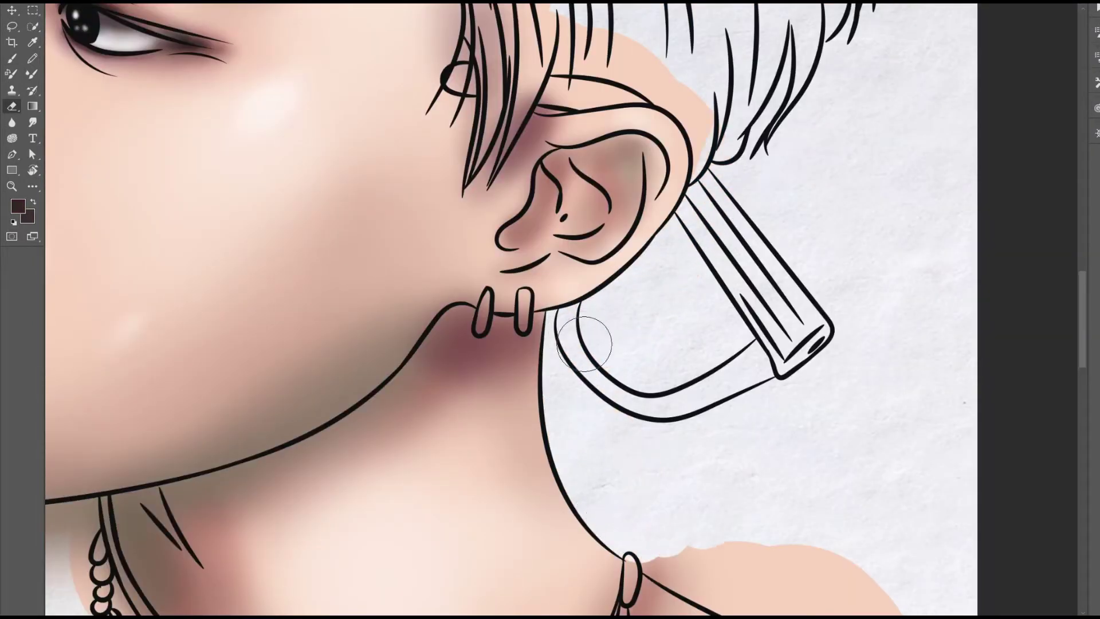
# Step: Erase skin overspill outside, inside and along the collar, resizing the eraser as needed
pyautogui.moveTo(524, 327)
pyautogui.mouseDown()
pyautogui.moveTo(434, 311)
pyautogui.moveTo(668, 508)
pyautogui.moveTo(791, 539)
pyautogui.moveTo(749, 490)
pyautogui.moveTo(800, 515)
pyautogui.moveTo(1011, 520)
pyautogui.moveTo(1060, 538)
pyautogui.moveTo(643, 479)
pyautogui.moveTo(546, 401)
pyautogui.moveTo(634, 449)
pyautogui.moveTo(535, 405)
pyautogui.moveTo(672, 472)
pyautogui.mouseUp()
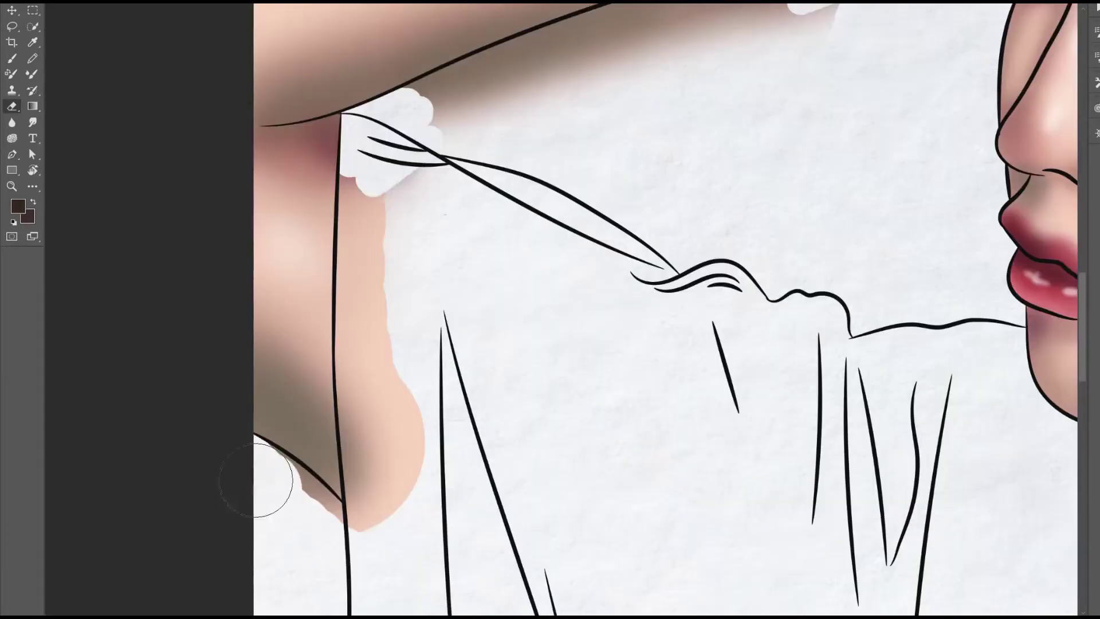
pyautogui.press('[')
pyautogui.press('[')
pyautogui.press('[')
pyautogui.moveTo(407, 274)
pyautogui.mouseDown()
pyautogui.moveTo(393, 216)
pyautogui.moveTo(376, 233)
pyautogui.moveTo(395, 346)
pyautogui.moveTo(360, 442)
pyautogui.moveTo(356, 315)
pyautogui.moveTo(356, 351)
pyautogui.mouseUp()
pyautogui.press(']')
pyautogui.press(']')
pyautogui.press(']')
pyautogui.moveTo(644, 92)
pyautogui.mouseDown()
pyautogui.moveTo(565, 355)
pyautogui.moveTo(346, 382)
pyautogui.moveTo(510, 312)
pyautogui.moveTo(780, 225)
pyautogui.mouseUp()
# Step: Fill the second earring solid black
pyautogui.press('y')
pyautogui.scroll(3, 714, 223)
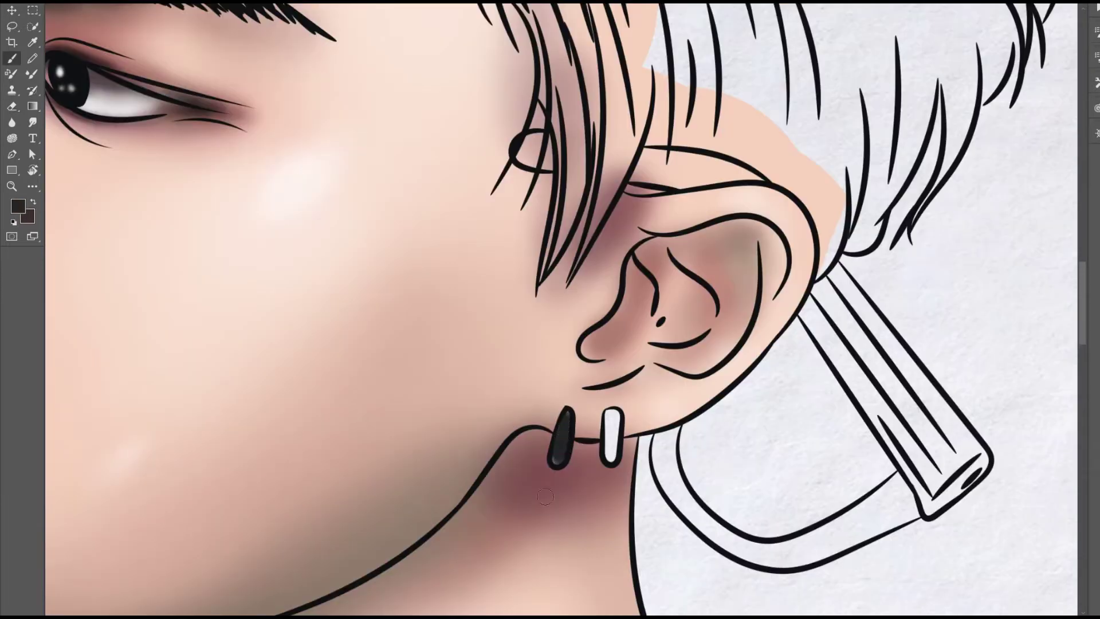
pyautogui.moveTo(608, 456); pyautogui.dragTo(606, 405)
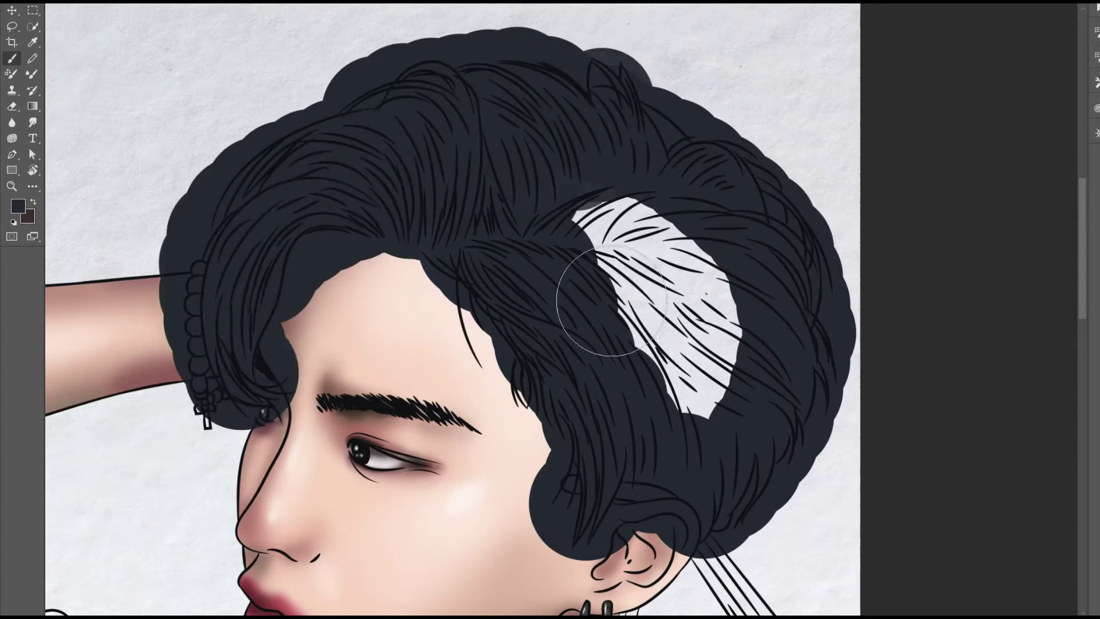
# Step: Fill the light hair gap and darken the left strands, forehead hair, parting and hairline
pyautogui.moveTo(587, 241); pyautogui.dragTo(251, 419)
pyautogui.moveTo(210, 296); pyautogui.dragTo(219, 359)
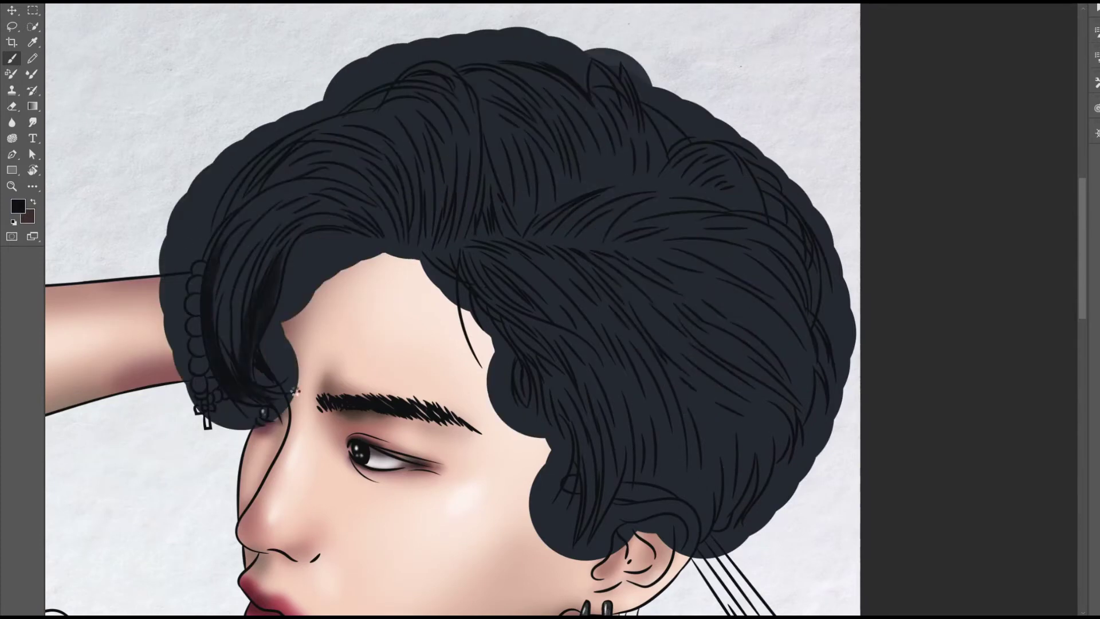
pyautogui.moveTo(217, 327); pyautogui.dragTo(254, 266)
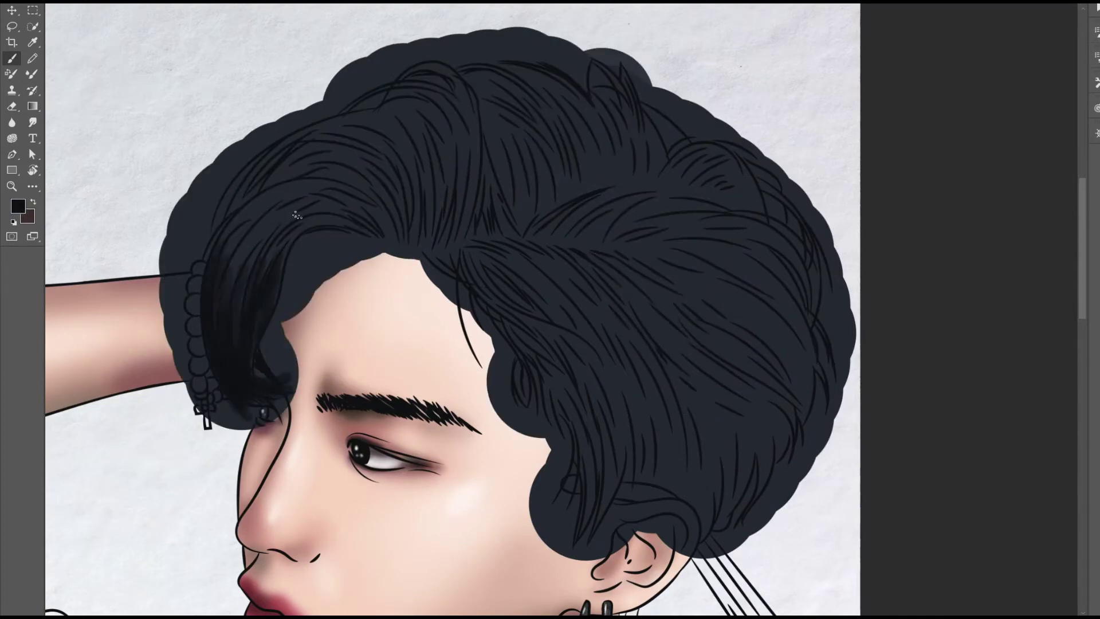
pyautogui.moveTo(402, 238)
pyautogui.mouseDown()
pyautogui.moveTo(404, 197)
pyautogui.moveTo(435, 172)
pyautogui.moveTo(490, 198)
pyautogui.moveTo(440, 108)
pyautogui.moveTo(404, 116)
pyautogui.mouseUp()
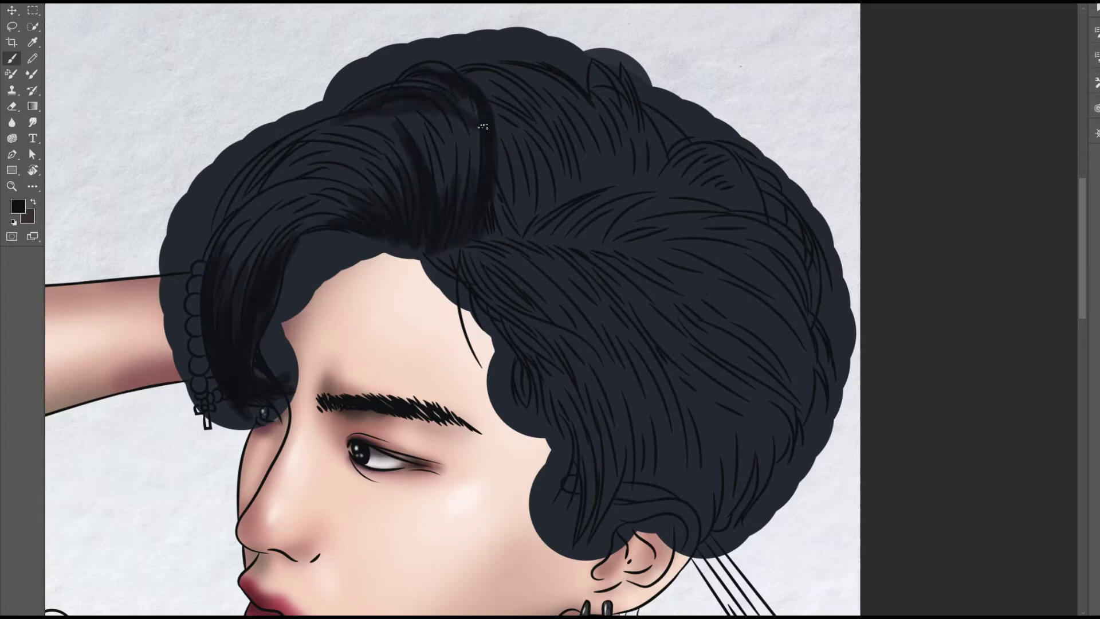
pyautogui.moveTo(476, 167)
pyautogui.mouseDown()
pyautogui.moveTo(515, 179)
pyautogui.moveTo(572, 118)
pyautogui.moveTo(572, 253)
pyautogui.moveTo(748, 212)
pyautogui.moveTo(504, 221)
pyautogui.mouseUp()
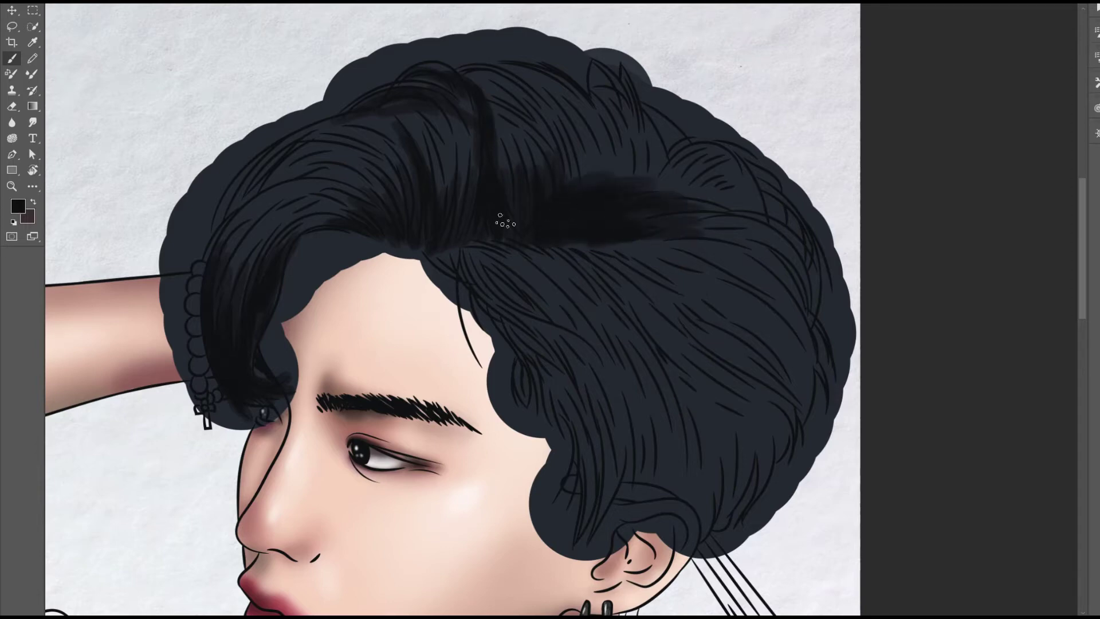
pyautogui.moveTo(496, 290); pyautogui.dragTo(471, 298)
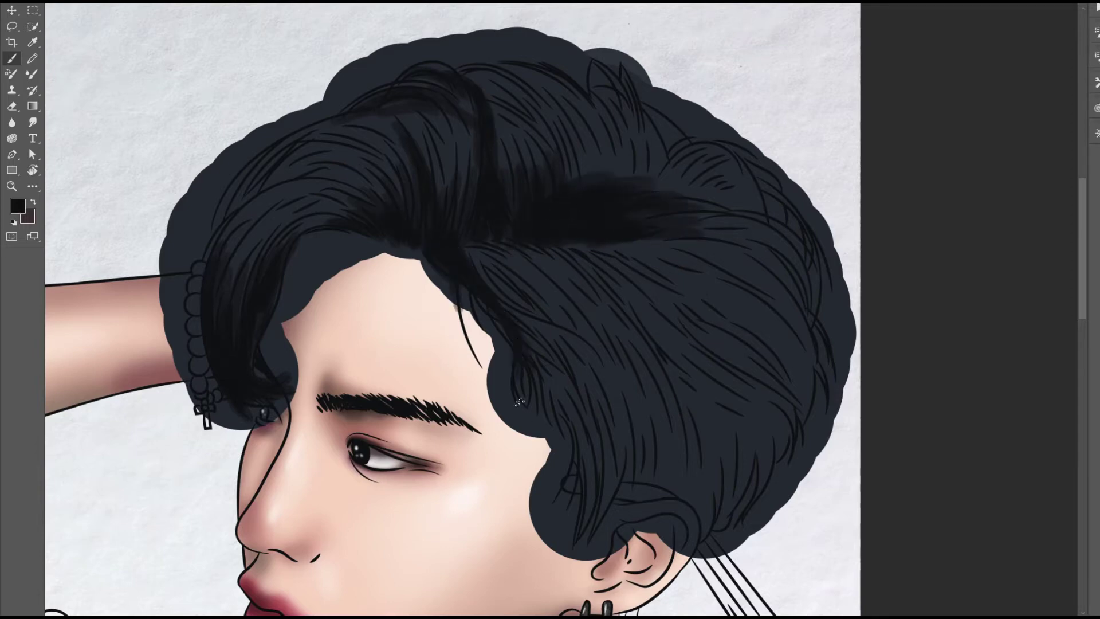
# Step: Darken the hair above the ear and stroke dark shading across the middle toward the right
pyautogui.moveTo(579, 473); pyautogui.dragTo(570, 489)
pyautogui.moveTo(592, 452); pyautogui.dragTo(578, 542)
pyautogui.moveTo(627, 466)
pyautogui.mouseDown()
pyautogui.moveTo(601, 435)
pyautogui.moveTo(595, 446)
pyautogui.mouseUp()
pyautogui.moveTo(618, 359); pyautogui.dragTo(541, 325)
pyautogui.moveTo(569, 320)
pyautogui.mouseDown()
pyautogui.moveTo(573, 269)
pyautogui.moveTo(533, 289)
pyautogui.moveTo(678, 307)
pyautogui.mouseUp()
pyautogui.moveTo(630, 269); pyautogui.dragTo(659, 424)
# Step: Darken the right and upper-right sections of the hair with black strokes
pyautogui.moveTo(638, 246); pyautogui.dragTo(767, 309)
pyautogui.moveTo(696, 275); pyautogui.dragTo(785, 435)
pyautogui.moveTo(670, 321); pyautogui.dragTo(779, 389)
pyautogui.moveTo(625, 279); pyautogui.dragTo(791, 343)
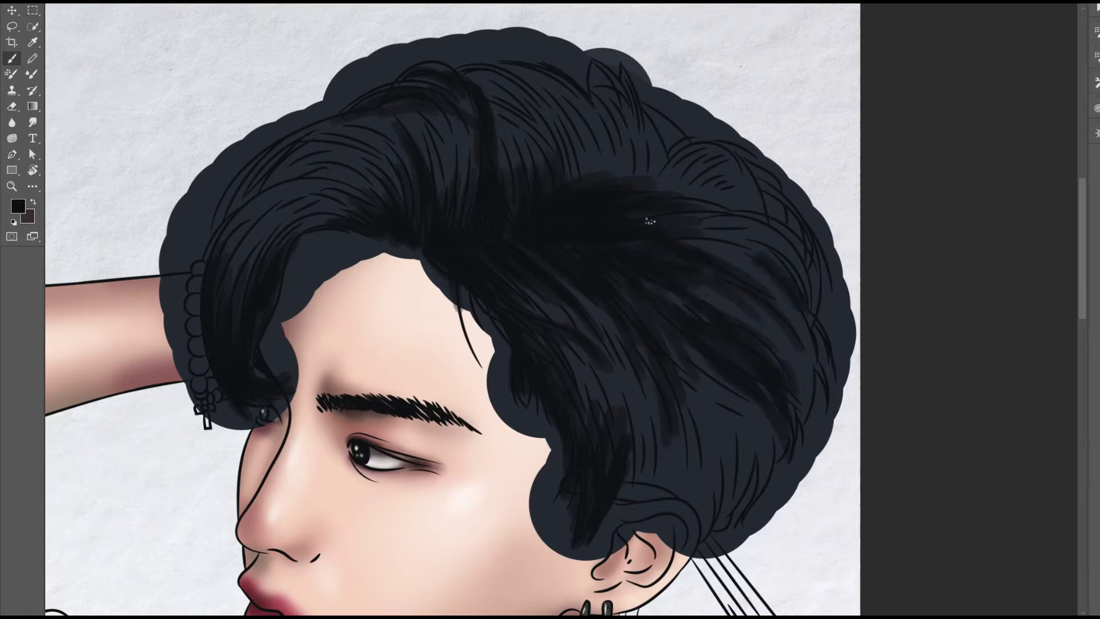
pyautogui.moveTo(687, 220); pyautogui.dragTo(782, 269)
pyautogui.moveTo(653, 151); pyautogui.dragTo(716, 195)
pyautogui.moveTo(739, 140); pyautogui.dragTo(695, 208)
# Step: Darken the upper-middle and upper-left hair with black strokes
pyautogui.moveTo(659, 123); pyautogui.dragTo(609, 191)
pyautogui.moveTo(572, 92)
pyautogui.mouseDown()
pyautogui.moveTo(533, 172)
pyautogui.moveTo(504, 143)
pyautogui.mouseUp()
pyautogui.moveTo(619, 103); pyautogui.dragTo(567, 135)
pyautogui.moveTo(664, 123); pyautogui.dragTo(608, 215)
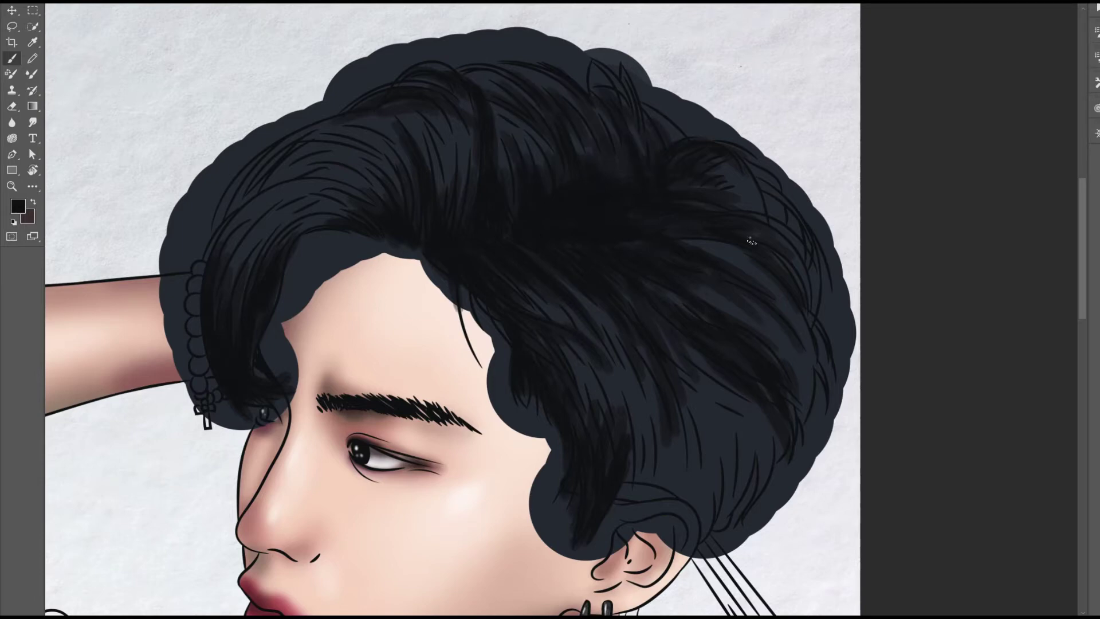
pyautogui.moveTo(324, 169); pyautogui.dragTo(258, 199)
pyautogui.moveTo(324, 144); pyautogui.dragTo(229, 205)
pyautogui.moveTo(372, 124); pyautogui.dragTo(301, 137)
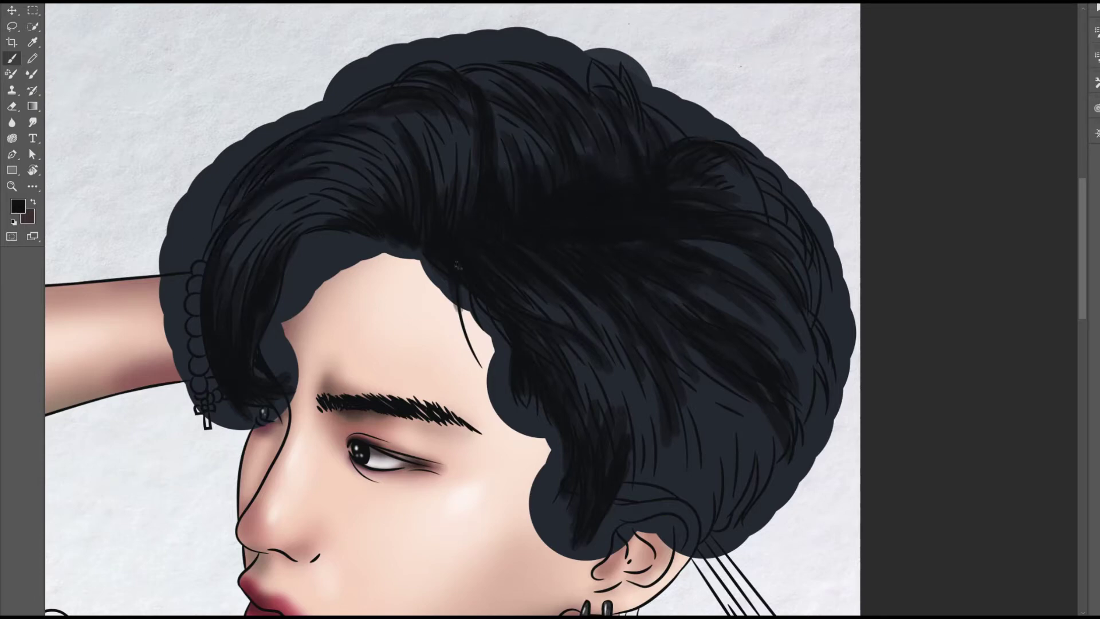
# Step: Darken the lower-right hair, the right side, its outer edge and the crown
pyautogui.moveTo(674, 438); pyautogui.dragTo(653, 493)
pyautogui.moveTo(696, 416); pyautogui.dragTo(685, 512)
pyautogui.moveTo(723, 427)
pyautogui.mouseDown()
pyautogui.moveTo(724, 526)
pyautogui.moveTo(741, 490)
pyautogui.mouseUp()
pyautogui.moveTo(758, 405); pyautogui.dragTo(768, 498)
pyautogui.moveTo(807, 331); pyautogui.dragTo(799, 426)
pyautogui.moveTo(788, 232); pyautogui.dragTo(810, 312)
pyautogui.moveTo(765, 168); pyautogui.dragTo(736, 207)
pyautogui.moveTo(721, 167); pyautogui.dragTo(745, 207)
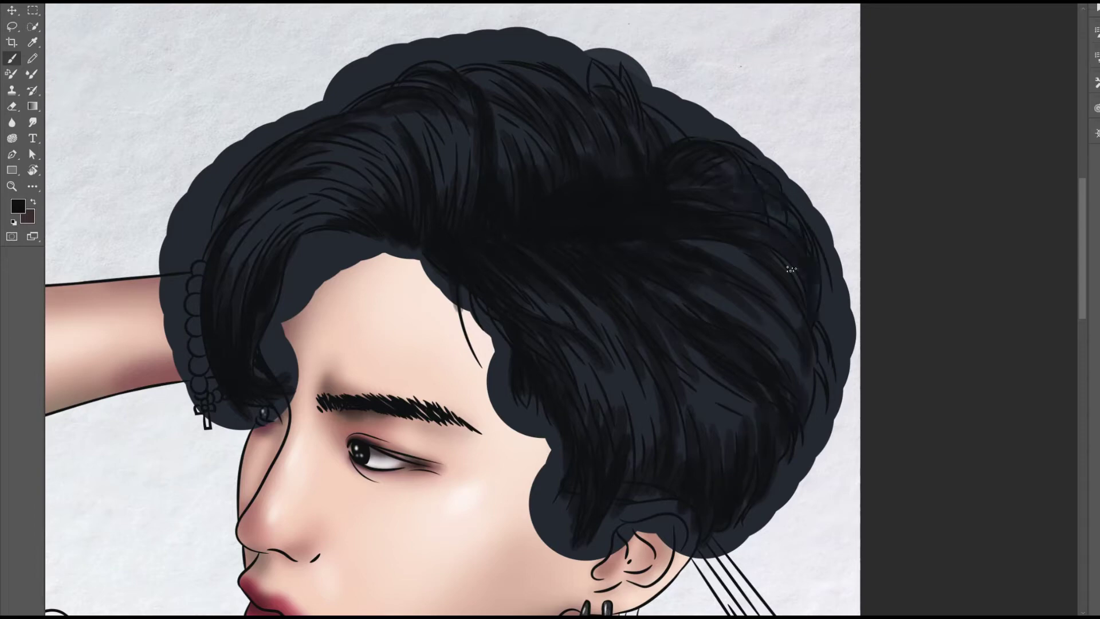
pyautogui.moveTo(820, 377); pyautogui.dragTo(801, 464)
pyautogui.moveTo(657, 111); pyautogui.dragTo(633, 153)
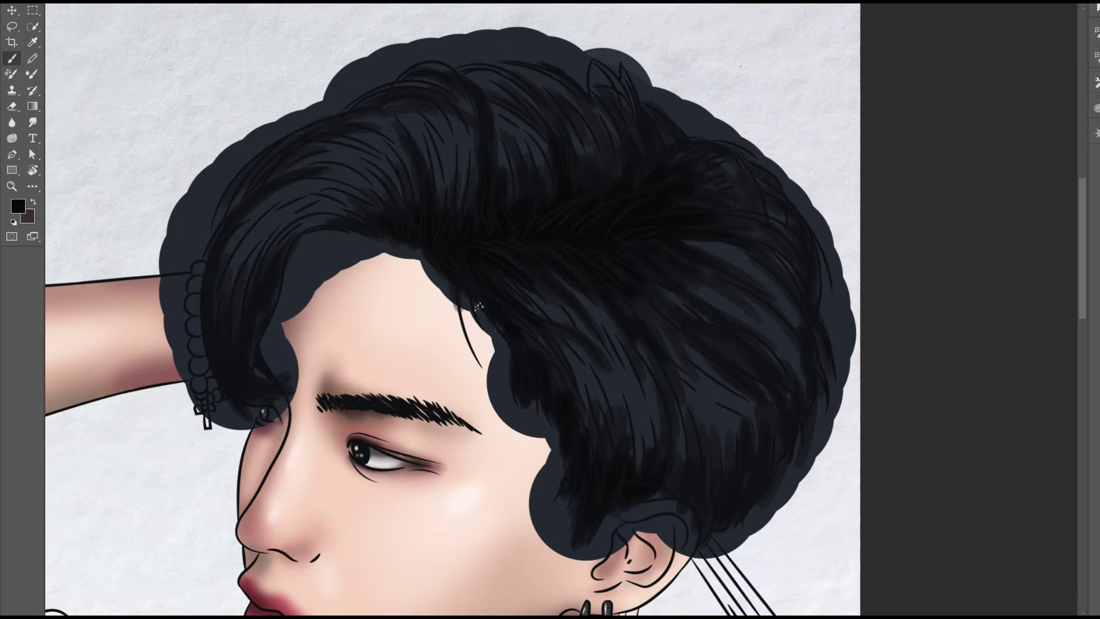
# Step: Darken the left and right hair, then brush blue highlights from front hair to crown and the left strand
pyautogui.moveTo(268, 160); pyautogui.dragTo(248, 415)
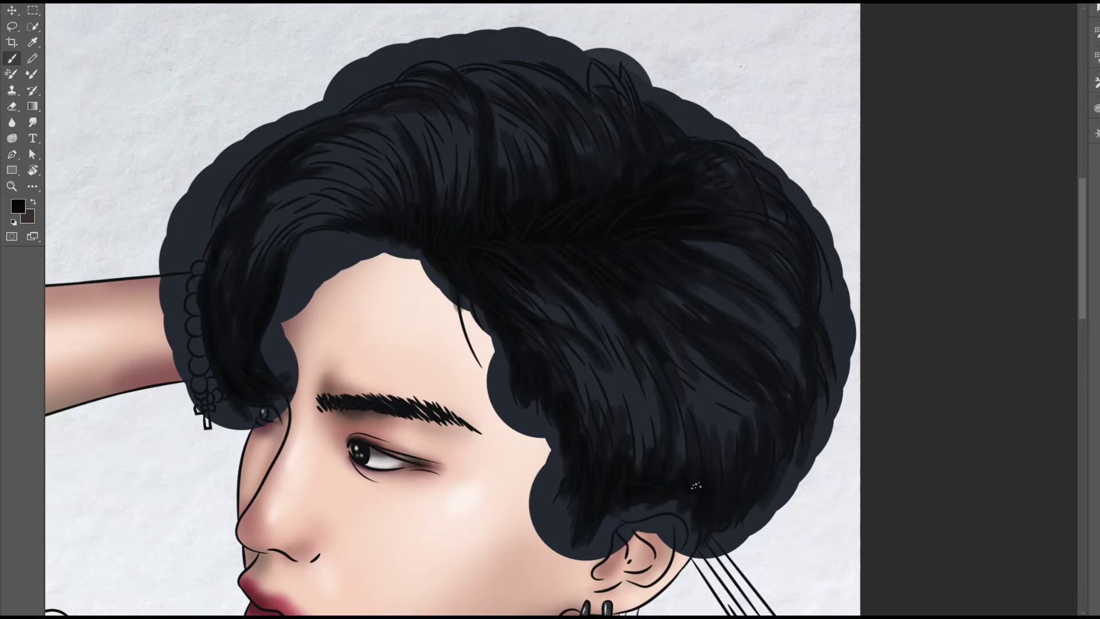
pyautogui.moveTo(788, 442)
pyautogui.mouseDown()
pyautogui.moveTo(744, 224)
pyautogui.moveTo(635, 135)
pyautogui.mouseUp()
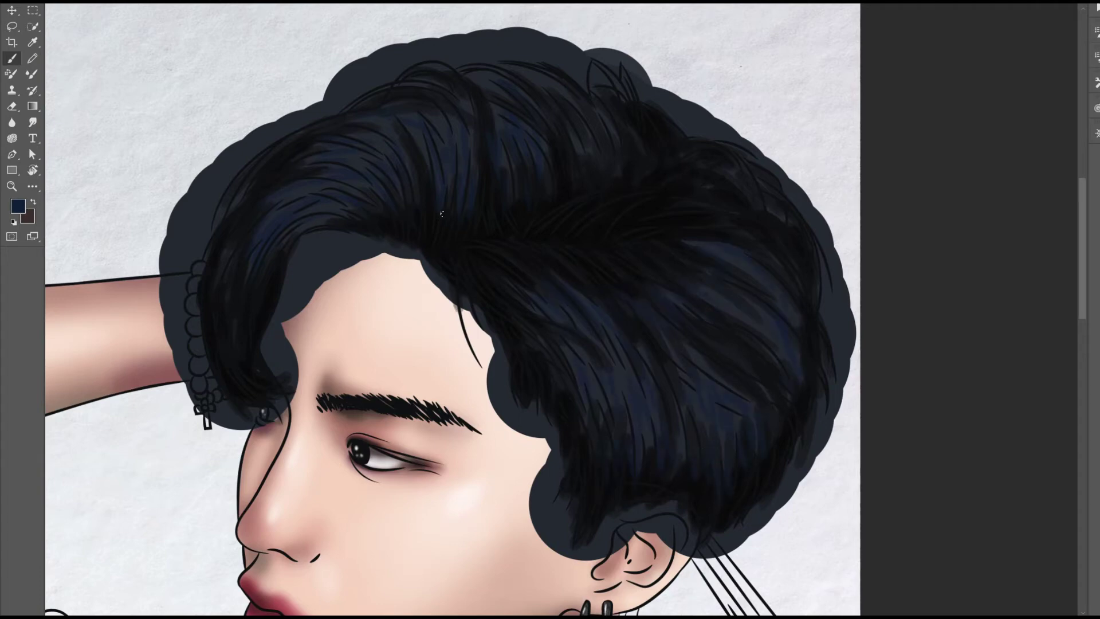
pyautogui.moveTo(298, 197); pyautogui.dragTo(464, 102)
pyautogui.moveTo(484, 140); pyautogui.dragTo(521, 111)
pyautogui.moveTo(241, 251); pyautogui.dragTo(226, 315)
pyautogui.moveTo(243, 301); pyautogui.dragTo(236, 331)
pyautogui.moveTo(275, 183); pyautogui.dragTo(299, 167)
# Step: Brush blue highlight strands across the right hair and up to the crown
pyautogui.moveTo(571, 321); pyautogui.dragTo(616, 395)
pyautogui.moveTo(607, 344); pyautogui.dragTo(664, 436)
pyautogui.moveTo(673, 346); pyautogui.dragTo(701, 410)
pyautogui.moveTo(702, 289); pyautogui.dragTo(801, 360)
pyautogui.moveTo(722, 246); pyautogui.dragTo(787, 322)
pyautogui.moveTo(651, 293); pyautogui.dragTo(684, 325)
pyautogui.moveTo(767, 377); pyautogui.dragTo(763, 427)
pyautogui.moveTo(630, 96); pyautogui.dragTo(665, 184)
pyautogui.moveTo(704, 173); pyautogui.dragTo(760, 201)
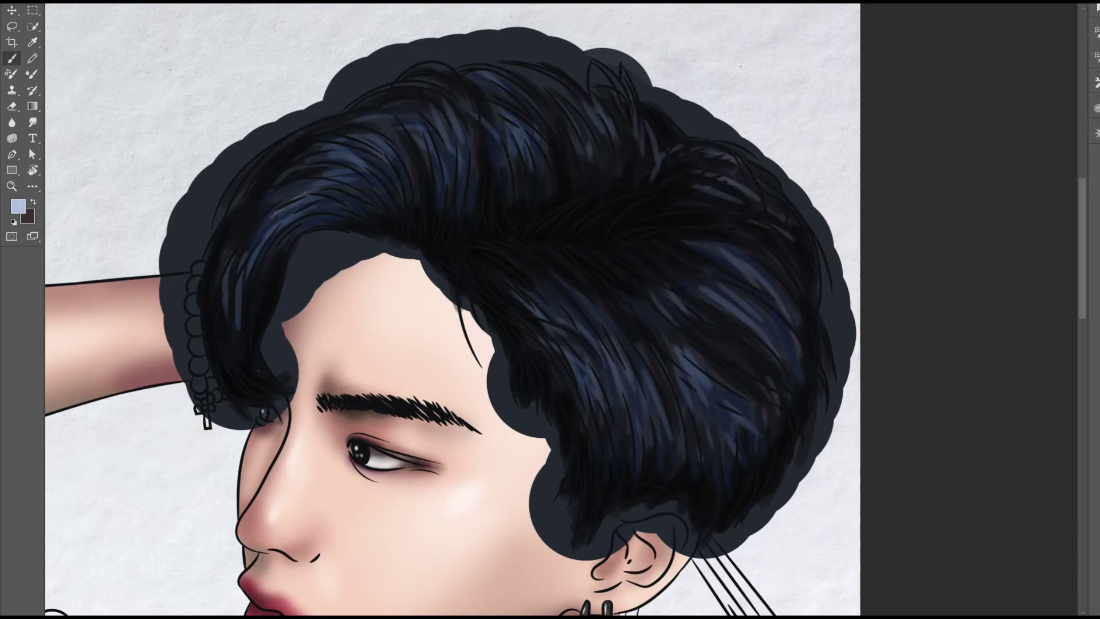
# Step: Add light-blue highlights on the right hair and purple strands above the ear
pyautogui.moveTo(556, 338)
pyautogui.mouseDown()
pyautogui.moveTo(590, 395)
pyautogui.moveTo(653, 452)
pyautogui.mouseUp()
pyautogui.moveTo(682, 358); pyautogui.dragTo(722, 407)
pyautogui.moveTo(699, 292); pyautogui.dragTo(747, 330)
pyautogui.moveTo(713, 249); pyautogui.dragTo(745, 280)
pyautogui.moveTo(659, 298); pyautogui.dragTo(681, 323)
pyautogui.moveTo(630, 468); pyautogui.dragTo(635, 498)
pyautogui.moveTo(656, 460); pyautogui.dragTo(678, 497)
pyautogui.moveTo(677, 462); pyautogui.dragTo(687, 497)
pyautogui.moveTo(700, 486); pyautogui.dragTo(709, 531)
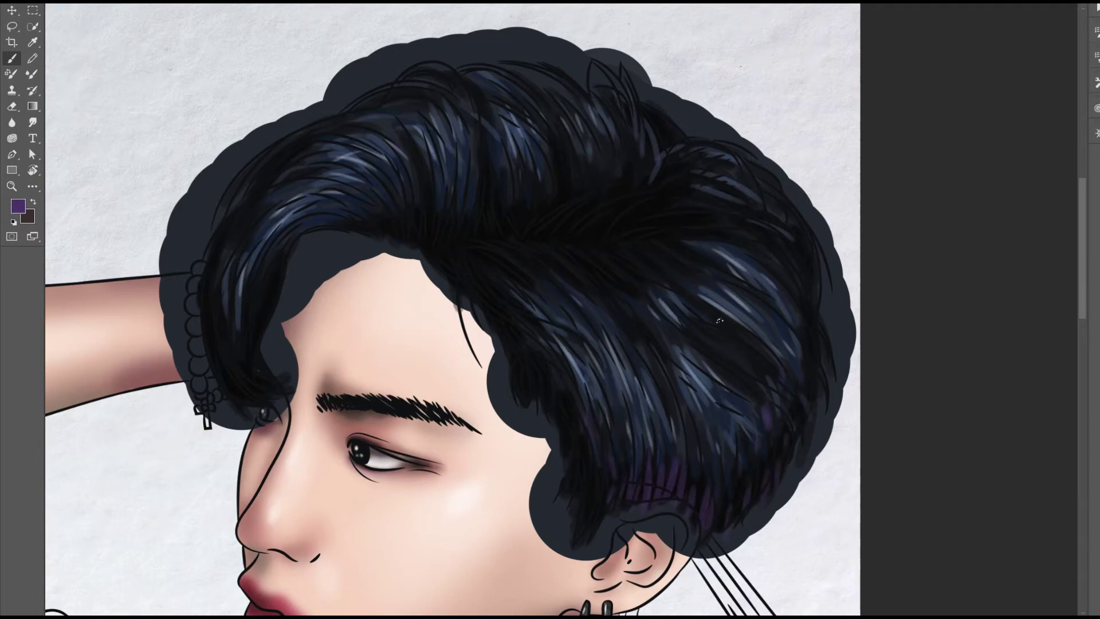
# Step: Erase the grey fill along the hairline, forehead, left hair edge and temple
pyautogui.press('e')
pyautogui.moveTo(424, 246)
pyautogui.mouseDown()
pyautogui.moveTo(378, 303)
pyautogui.moveTo(321, 240)
pyautogui.moveTo(275, 360)
pyautogui.moveTo(295, 401)
pyautogui.mouseUp()
pyautogui.moveTo(321, 263); pyautogui.dragTo(339, 281)
pyautogui.moveTo(281, 417)
pyautogui.mouseDown()
pyautogui.moveTo(184, 350)
pyautogui.moveTo(174, 223)
pyautogui.moveTo(252, 132)
pyautogui.moveTo(452, 43)
pyautogui.moveTo(538, 37)
pyautogui.moveTo(647, 86)
pyautogui.moveTo(582, 49)
pyautogui.moveTo(369, 59)
pyautogui.moveTo(179, 246)
pyautogui.moveTo(213, 425)
pyautogui.mouseUp()
pyautogui.moveTo(413, 247)
pyautogui.mouseDown()
pyautogui.moveTo(498, 349)
pyautogui.moveTo(516, 418)
pyautogui.moveTo(548, 424)
pyautogui.moveTo(544, 535)
pyautogui.moveTo(573, 562)
pyautogui.moveTo(636, 518)
pyautogui.moveTo(671, 528)
pyautogui.moveTo(693, 555)
pyautogui.moveTo(768, 508)
pyautogui.moveTo(815, 454)
pyautogui.moveTo(836, 383)
pyautogui.moveTo(830, 286)
pyautogui.mouseUp()
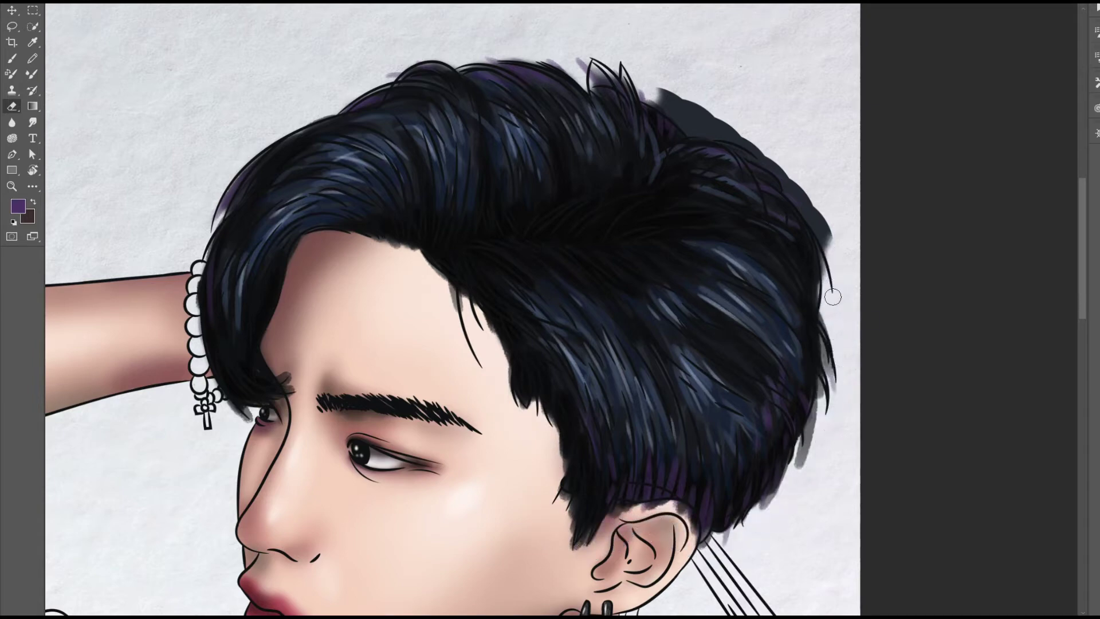
# Step: Erase grey shadow at the hair's top-right edge, add light-blue strands, and start darkening the glasses arm
pyautogui.moveTo(653, 90)
pyautogui.mouseDown()
pyautogui.moveTo(785, 172)
pyautogui.moveTo(826, 245)
pyautogui.moveTo(379, 66)
pyautogui.mouseUp()
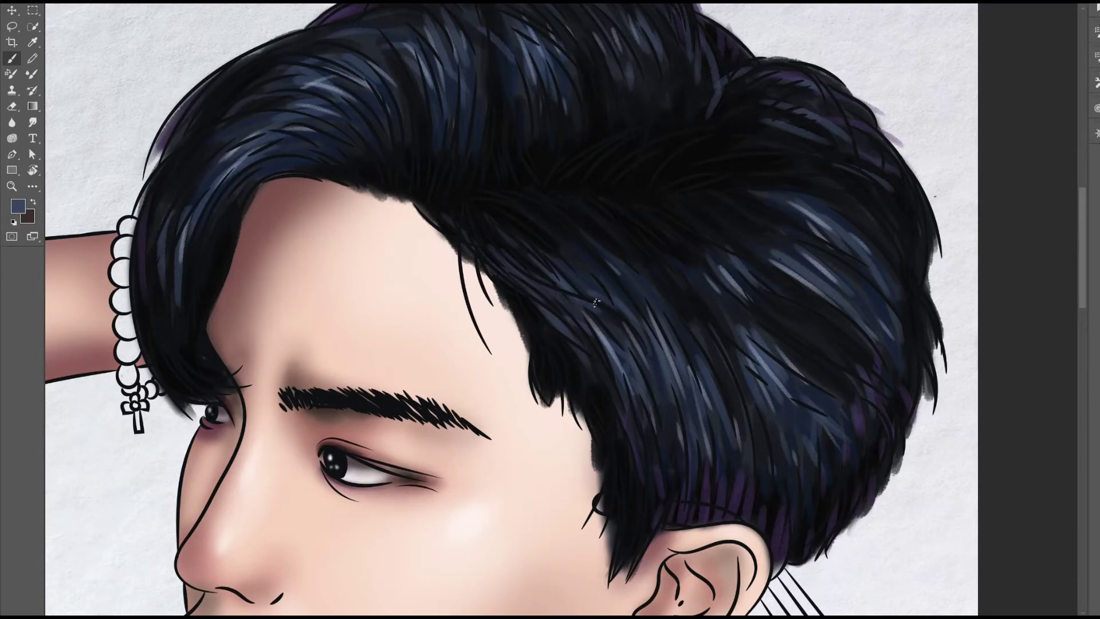
pyautogui.moveTo(580, 324); pyautogui.dragTo(596, 389)
pyautogui.moveTo(544, 304); pyautogui.dragTo(596, 413)
pyautogui.moveTo(595, 281)
pyautogui.mouseDown()
pyautogui.moveTo(710, 309)
pyautogui.moveTo(824, 218)
pyautogui.mouseUp()
pyautogui.moveTo(384, 229)
pyautogui.mouseDown()
pyautogui.moveTo(421, 257)
pyautogui.moveTo(561, 266)
pyautogui.mouseUp()
# Step: Paint the glasses arm and U-shaped loop behind the ear solid dark with a grey highlight
pyautogui.moveTo(487, 243); pyautogui.dragTo(618, 277)
pyautogui.moveTo(684, 363); pyautogui.dragTo(676, 435)
pyautogui.moveTo(653, 372); pyautogui.dragTo(721, 458)
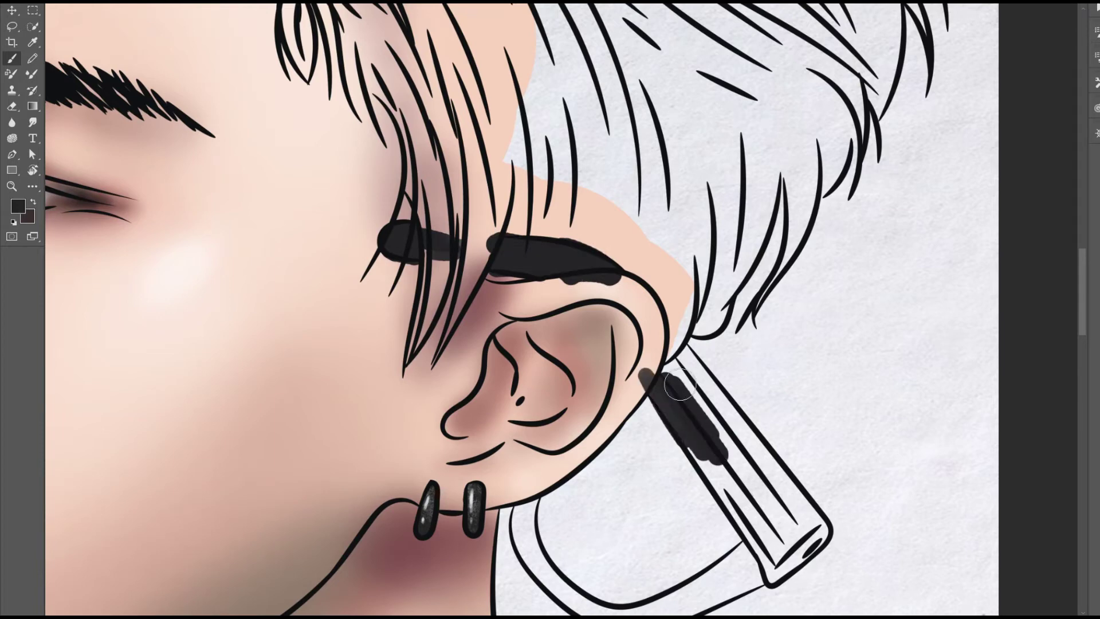
pyautogui.moveTo(665, 327); pyautogui.dragTo(680, 355)
pyautogui.moveTo(716, 390); pyautogui.dragTo(791, 510)
pyautogui.moveTo(688, 447); pyautogui.dragTo(790, 579)
pyautogui.moveTo(761, 470); pyautogui.dragTo(819, 585)
pyautogui.moveTo(459, 395)
pyautogui.mouseDown()
pyautogui.moveTo(475, 481)
pyautogui.moveTo(613, 503)
pyautogui.moveTo(681, 464)
pyautogui.mouseUp()
pyautogui.moveTo(613, 533); pyautogui.dragTo(676, 498)
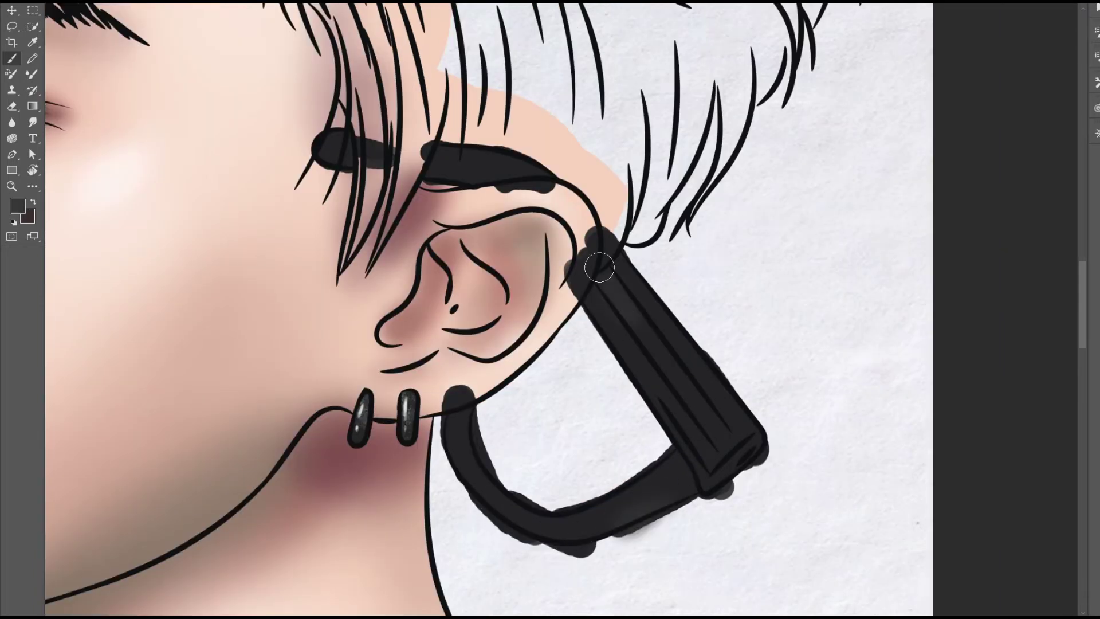
pyautogui.moveTo(646, 337); pyautogui.dragTo(725, 450)
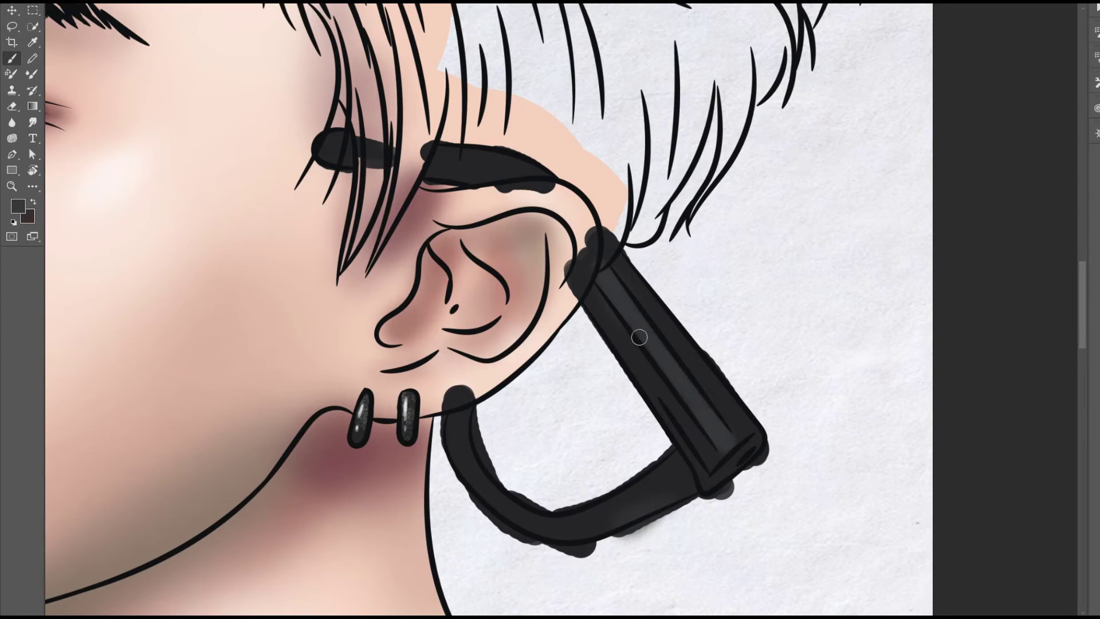
pyautogui.moveTo(615, 297); pyautogui.dragTo(706, 422)
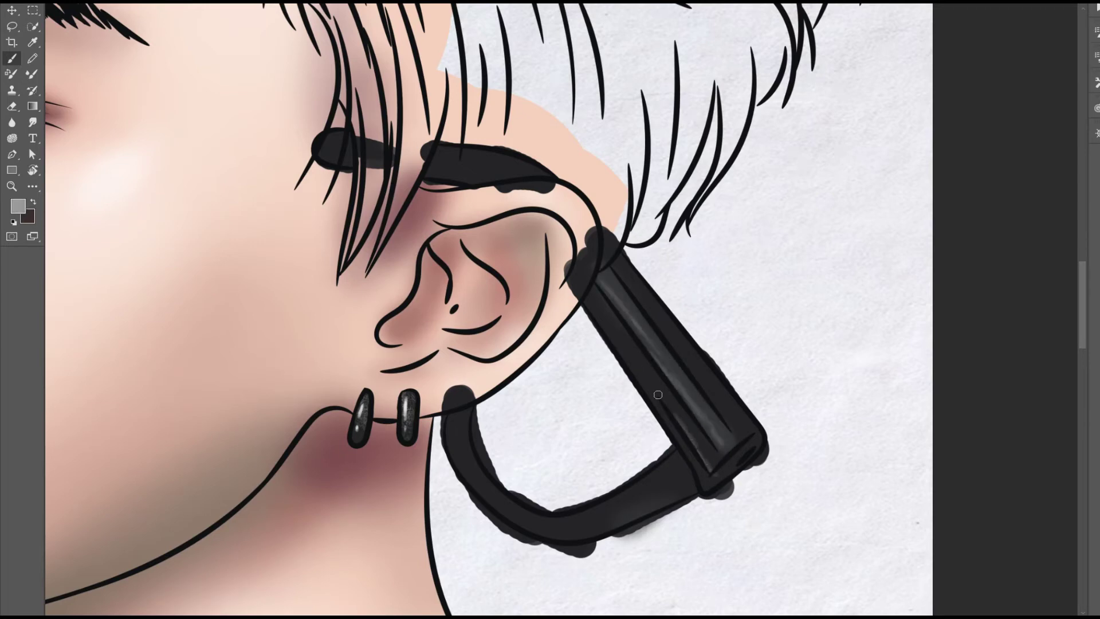
# Step: Erase the stray smudges around the glasses arm, its loop and the earlobe
pyautogui.press('e')
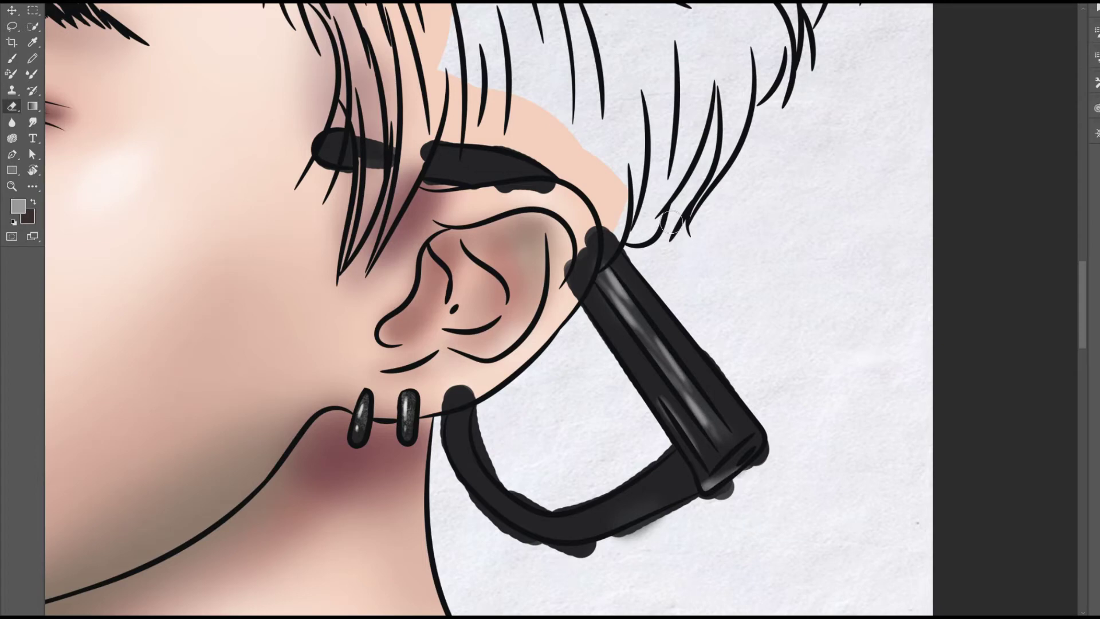
pyautogui.moveTo(494, 197); pyautogui.dragTo(551, 180)
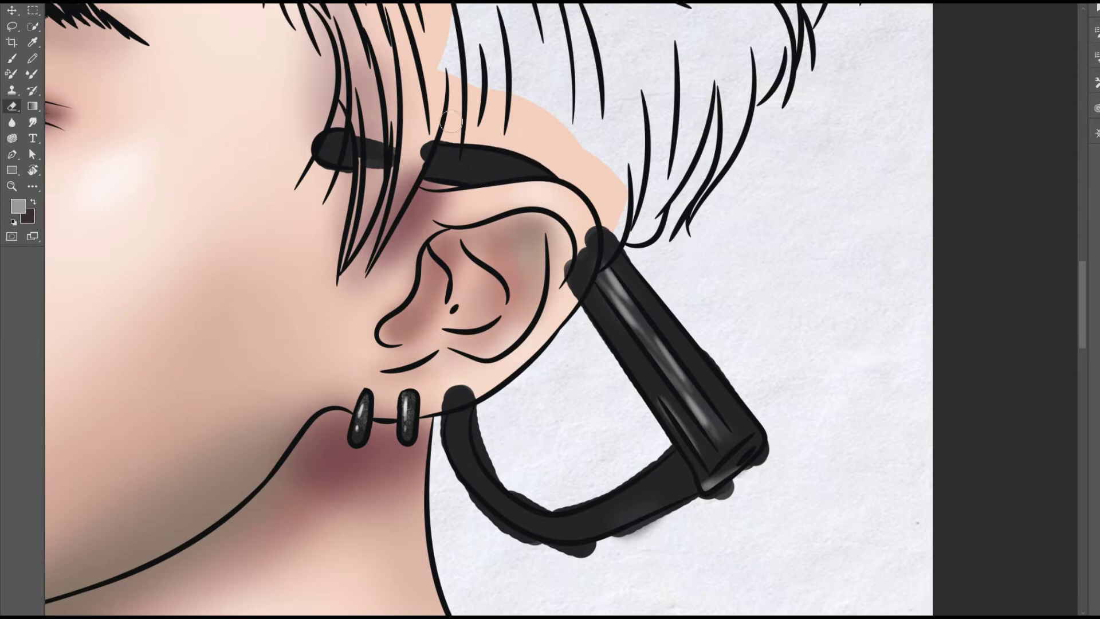
pyautogui.moveTo(403, 154); pyautogui.dragTo(381, 172)
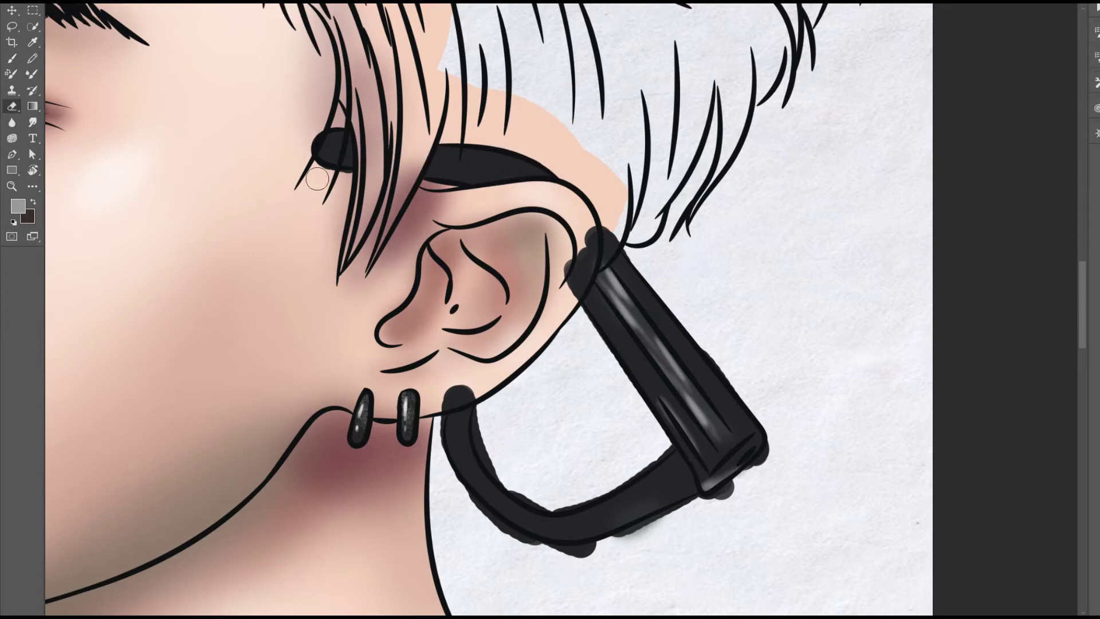
pyautogui.moveTo(592, 291); pyautogui.dragTo(592, 254)
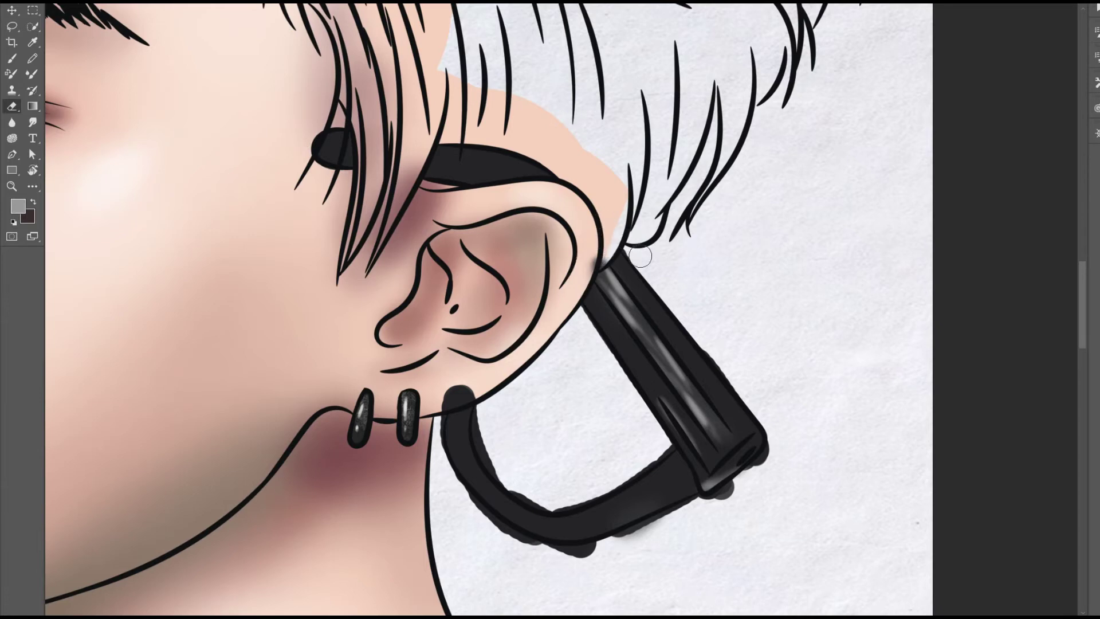
pyautogui.moveTo(788, 437); pyautogui.dragTo(697, 505)
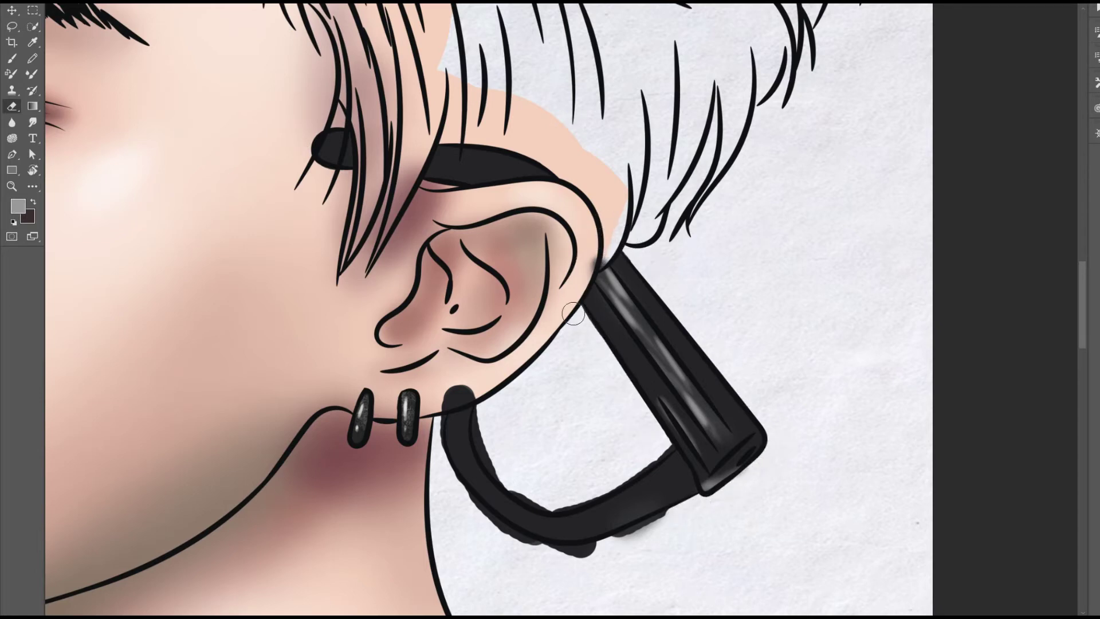
pyautogui.moveTo(481, 420)
pyautogui.mouseDown()
pyautogui.moveTo(538, 501)
pyautogui.moveTo(603, 482)
pyautogui.mouseUp()
pyautogui.moveTo(472, 378); pyautogui.dragTo(434, 429)
pyautogui.moveTo(461, 494)
pyautogui.mouseDown()
pyautogui.moveTo(504, 534)
pyautogui.moveTo(558, 554)
pyautogui.moveTo(617, 541)
pyautogui.mouseUp()
pyautogui.moveTo(708, 510); pyautogui.dragTo(651, 522)
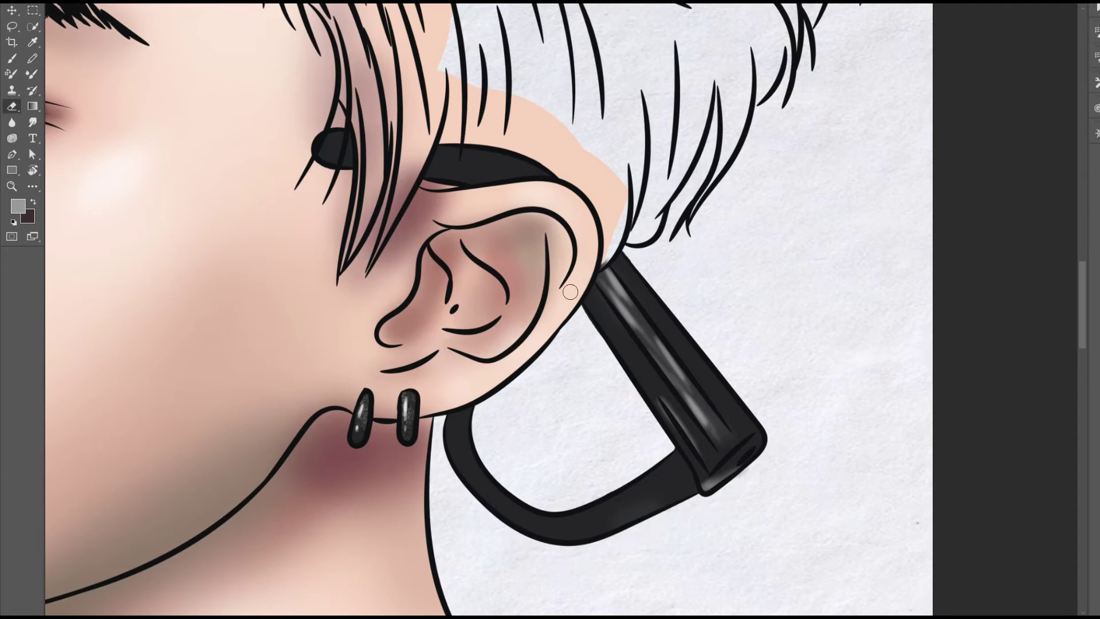
# Step: Paint a blue shadow under the glasses arm and pale green inside the lens
pyautogui.press('b')
pyautogui.moveTo(515, 369)
pyautogui.mouseDown()
pyautogui.moveTo(670, 447)
pyautogui.moveTo(451, 565)
pyautogui.moveTo(619, 447)
pyautogui.mouseUp()
pyautogui.moveTo(504, 499)
pyautogui.mouseDown()
pyautogui.moveTo(550, 395)
pyautogui.moveTo(612, 458)
pyautogui.moveTo(455, 535)
pyautogui.mouseUp()
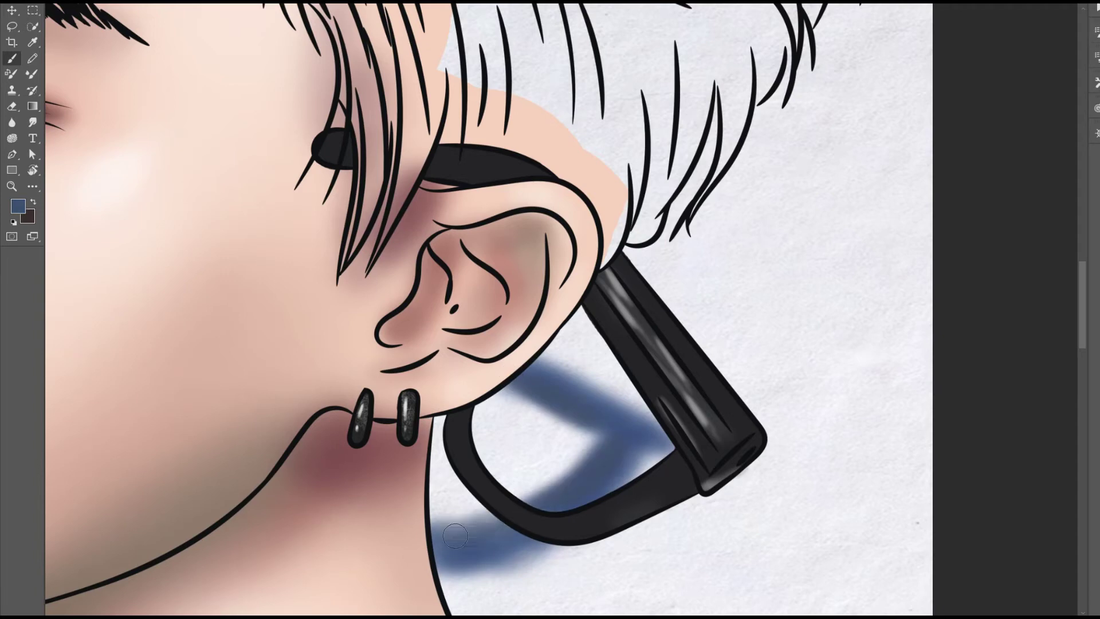
pyautogui.moveTo(487, 486); pyautogui.dragTo(596, 401)
pyautogui.moveTo(476, 413)
pyautogui.mouseDown()
pyautogui.moveTo(458, 515)
pyautogui.moveTo(520, 442)
pyautogui.mouseUp()
pyautogui.click(18, 206)
pyautogui.click(160, 130)
# Step: Shade the shirt dark navy along the collar, right shoulder, below the necklace and lower-left folds
pyautogui.click(329, 104)
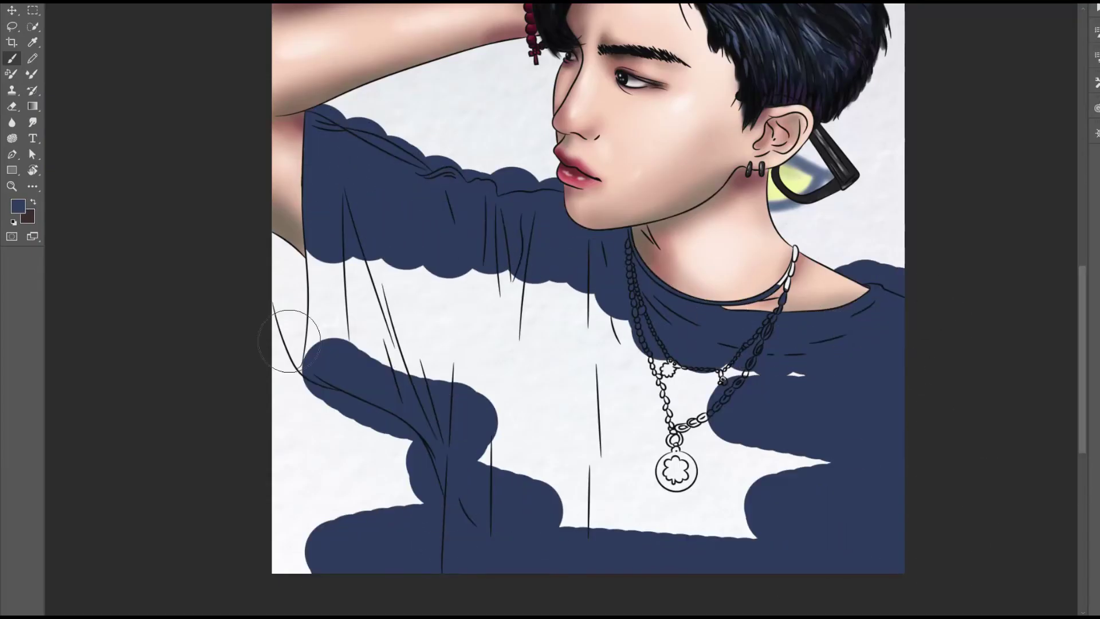
pyautogui.moveTo(527, 202)
pyautogui.mouseDown()
pyautogui.moveTo(647, 292)
pyautogui.moveTo(713, 277)
pyautogui.moveTo(836, 344)
pyautogui.mouseUp()
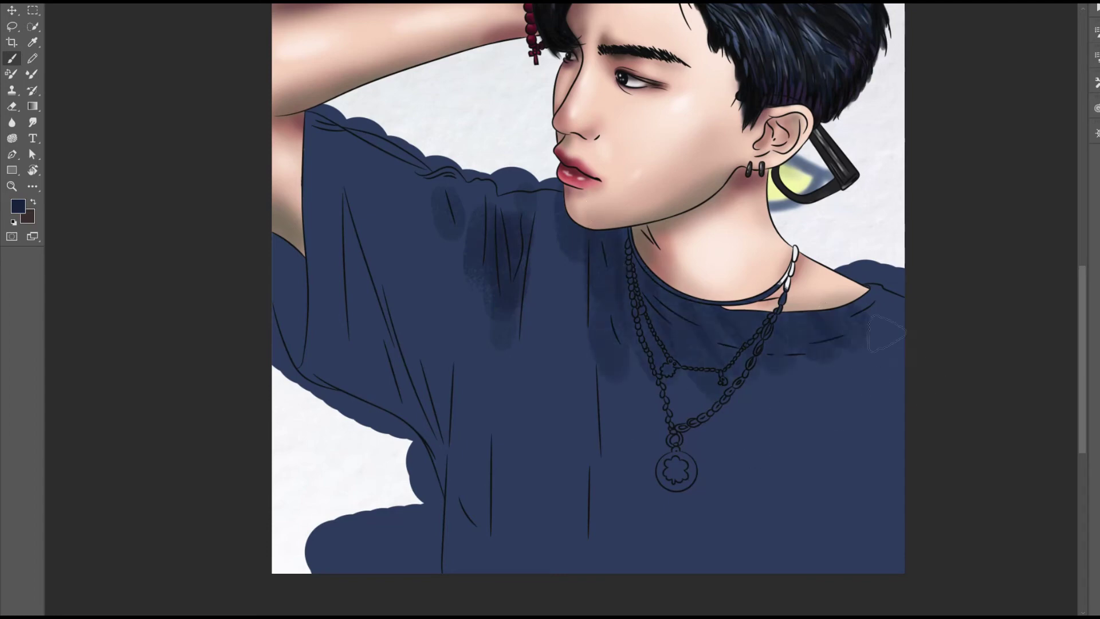
pyautogui.moveTo(906, 362); pyautogui.dragTo(859, 286)
pyautogui.moveTo(738, 343); pyautogui.dragTo(796, 407)
pyautogui.moveTo(704, 378); pyautogui.dragTo(676, 406)
pyautogui.moveTo(868, 352); pyautogui.dragTo(841, 344)
pyautogui.moveTo(650, 381)
pyautogui.mouseDown()
pyautogui.moveTo(609, 245)
pyautogui.moveTo(570, 307)
pyautogui.moveTo(544, 178)
pyautogui.mouseUp()
pyautogui.moveTo(544, 177); pyautogui.dragTo(601, 399)
pyautogui.moveTo(600, 343)
pyautogui.mouseDown()
pyautogui.moveTo(559, 569)
pyautogui.moveTo(449, 356)
pyautogui.moveTo(441, 381)
pyautogui.moveTo(498, 604)
pyautogui.moveTo(430, 441)
pyautogui.moveTo(429, 459)
pyautogui.moveTo(434, 434)
pyautogui.moveTo(326, 329)
pyautogui.moveTo(310, 189)
pyautogui.moveTo(393, 454)
pyautogui.moveTo(380, 393)
pyautogui.moveTo(337, 331)
pyautogui.moveTo(302, 405)
pyautogui.mouseUp()
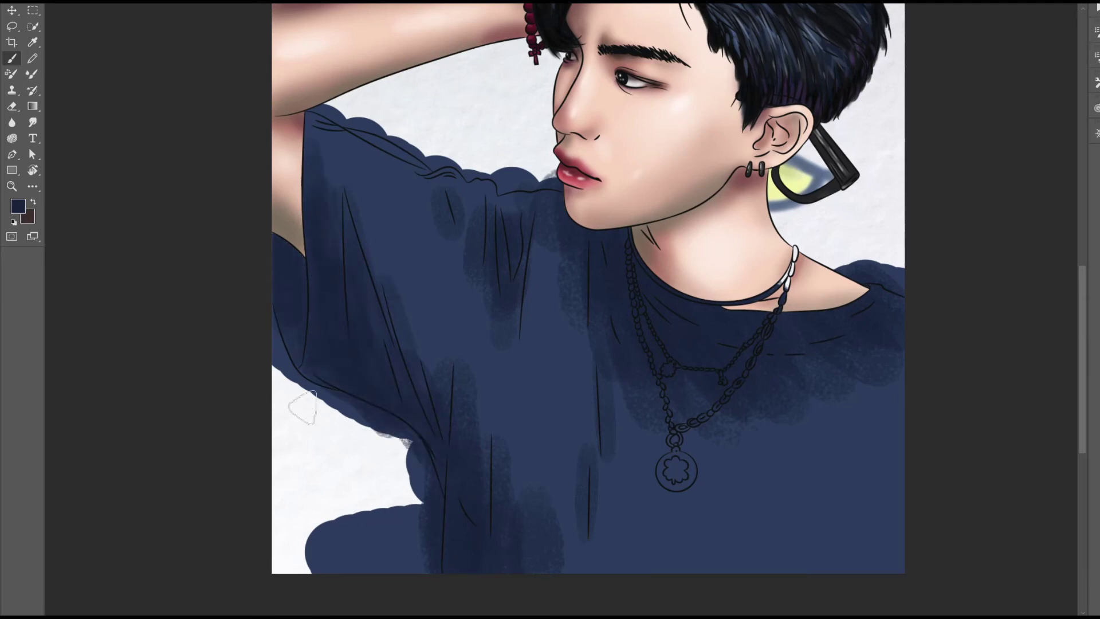
# Step: Add navy and grey texture along the sleeve and shoulder, then lighter blue mottling on the chest
pyautogui.moveTo(471, 326)
pyautogui.mouseDown()
pyautogui.moveTo(310, 92)
pyautogui.moveTo(323, 133)
pyautogui.mouseUp()
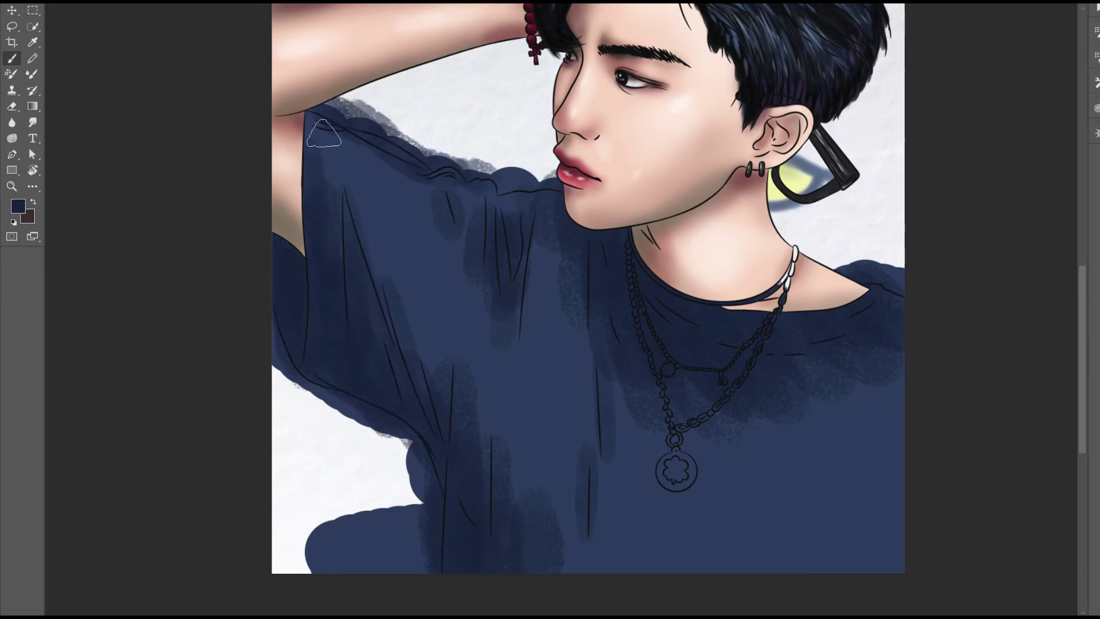
pyautogui.moveTo(304, 275)
pyautogui.mouseDown()
pyautogui.moveTo(344, 395)
pyautogui.moveTo(393, 429)
pyautogui.moveTo(458, 516)
pyautogui.mouseUp()
pyautogui.moveTo(530, 174); pyautogui.dragTo(548, 170)
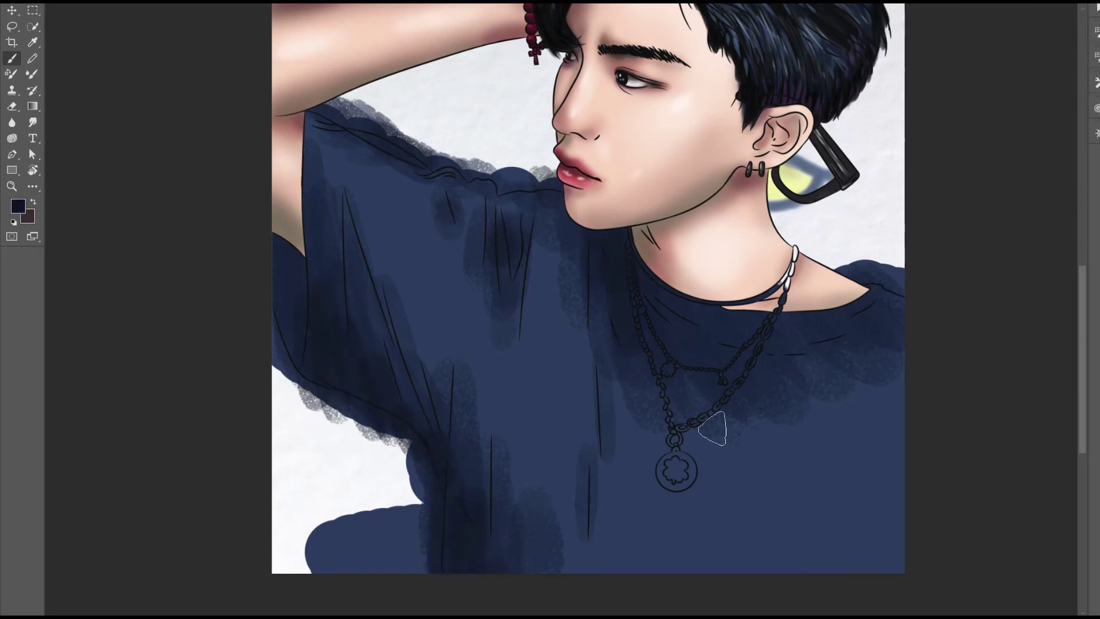
pyautogui.moveTo(831, 324); pyautogui.dragTo(887, 301)
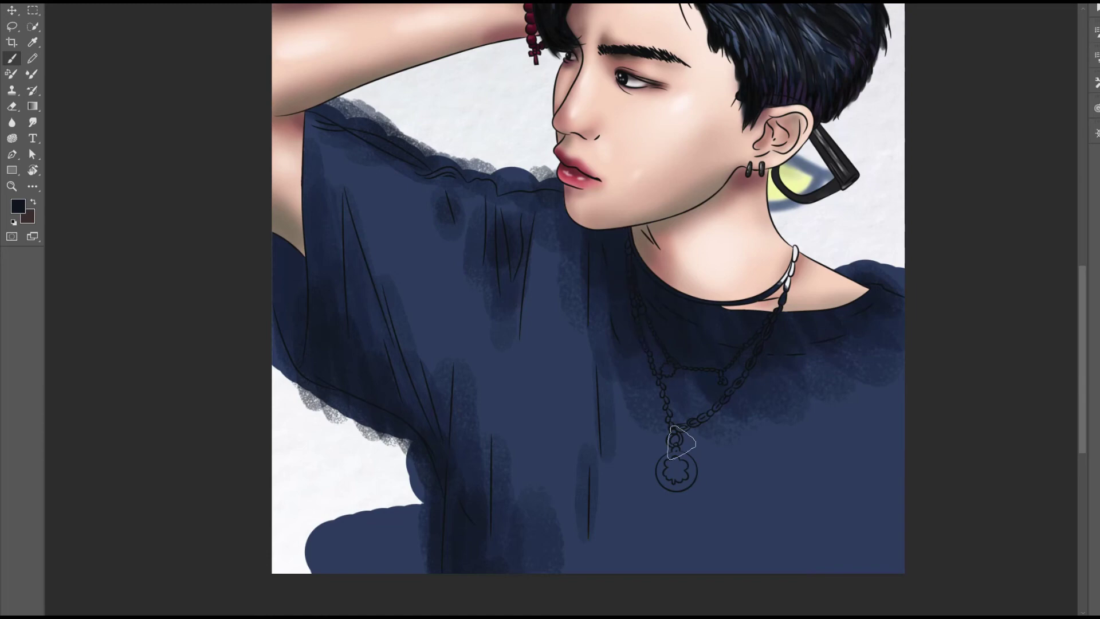
pyautogui.moveTo(893, 498); pyautogui.dragTo(662, 584)
pyautogui.keyDown('alt'); pyautogui.click(404, 296); pyautogui.keyUp('alt')
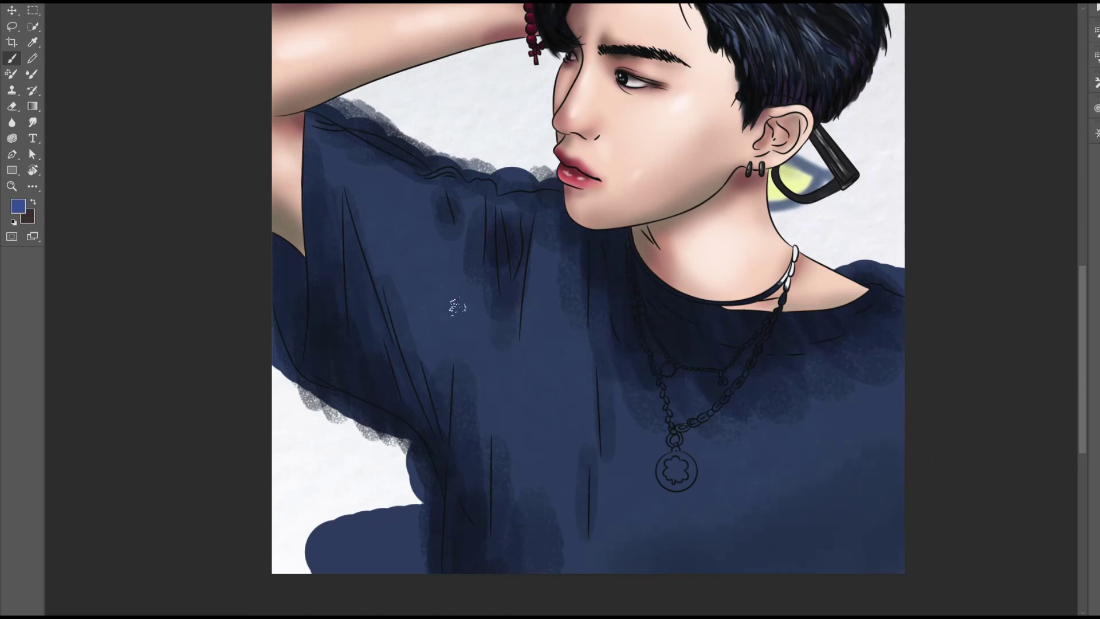
pyautogui.moveTo(474, 341); pyautogui.dragTo(662, 458)
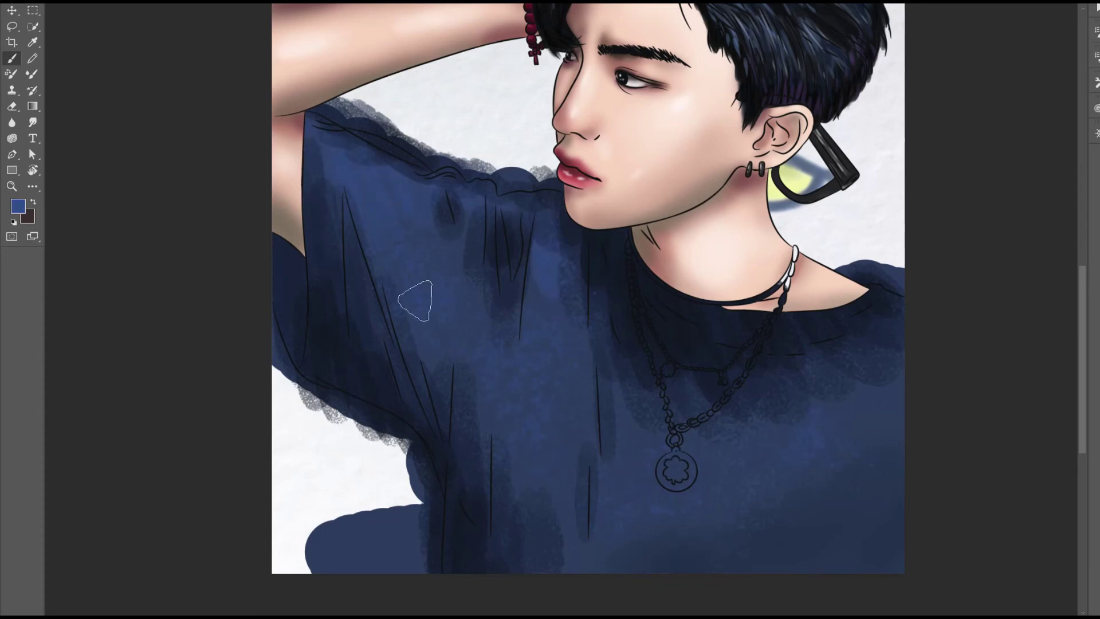
# Step: Fill the pendant, collar band and both chains with beige, and begin brown shading on them
pyautogui.keyDown('alt'); pyautogui.scroll(5, 738, 464); pyautogui.keyUp('alt')
pyautogui.moveTo(453, 504)
pyautogui.mouseDown()
pyautogui.moveTo(504, 454)
pyautogui.moveTo(504, 343)
pyautogui.moveTo(412, 132)
pyautogui.moveTo(680, 111)
pyautogui.moveTo(553, 319)
pyautogui.mouseUp()
pyautogui.moveTo(257, 74)
pyautogui.mouseDown()
pyautogui.moveTo(560, 344)
pyautogui.moveTo(908, 135)
pyautogui.mouseUp()
pyautogui.moveTo(907, 134)
pyautogui.mouseDown()
pyautogui.moveTo(790, 442)
pyautogui.moveTo(676, 550)
pyautogui.mouseUp()
pyautogui.moveTo(349, 578)
pyautogui.mouseDown()
pyautogui.moveTo(279, 213)
pyautogui.moveTo(355, 550)
pyautogui.mouseUp()
pyautogui.keyDown('alt'); pyautogui.click(464, 567); pyautogui.keyUp('alt')
pyautogui.moveTo(269, 149)
pyautogui.mouseDown()
pyautogui.moveTo(278, 304)
pyautogui.moveTo(347, 567)
pyautogui.mouseUp()
pyautogui.moveTo(321, 372); pyautogui.dragTo(301, 401)
pyautogui.moveTo(304, 332)
pyautogui.mouseDown()
pyautogui.moveTo(270, 64)
pyautogui.moveTo(572, 358)
pyautogui.moveTo(885, 241)
pyautogui.moveTo(750, 532)
pyautogui.moveTo(649, 610)
pyautogui.mouseUp()
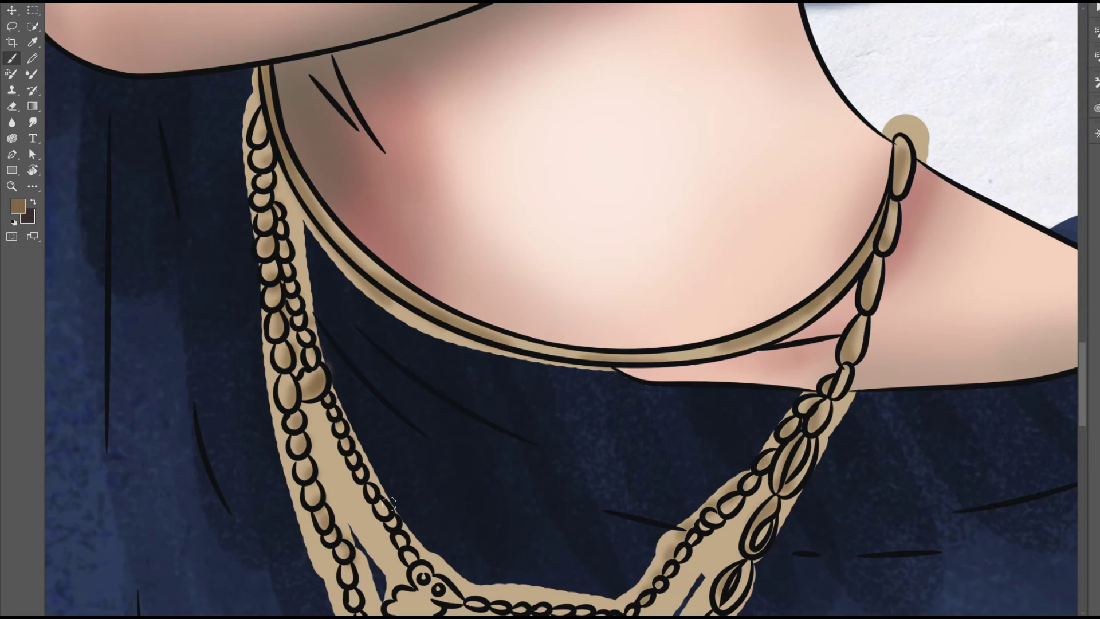
# Step: Shade the left, right and connecting chains, the clasp and the pendant flower with brown
pyautogui.moveTo(357, 441); pyautogui.dragTo(353, 601)
pyautogui.scroll(-5, 352, 602)
pyautogui.moveTo(373, 220); pyautogui.dragTo(387, 298)
pyautogui.moveTo(371, 247); pyautogui.dragTo(422, 375)
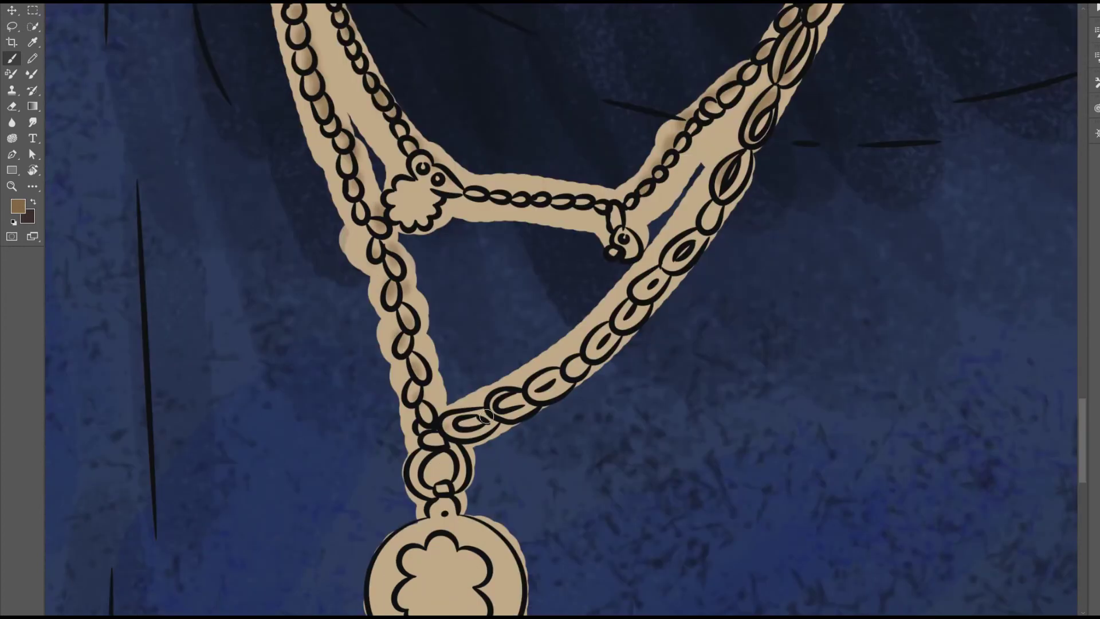
pyautogui.moveTo(447, 423); pyautogui.dragTo(518, 398)
pyautogui.moveTo(670, 265); pyautogui.dragTo(713, 198)
pyautogui.moveTo(592, 195); pyautogui.dragTo(473, 181)
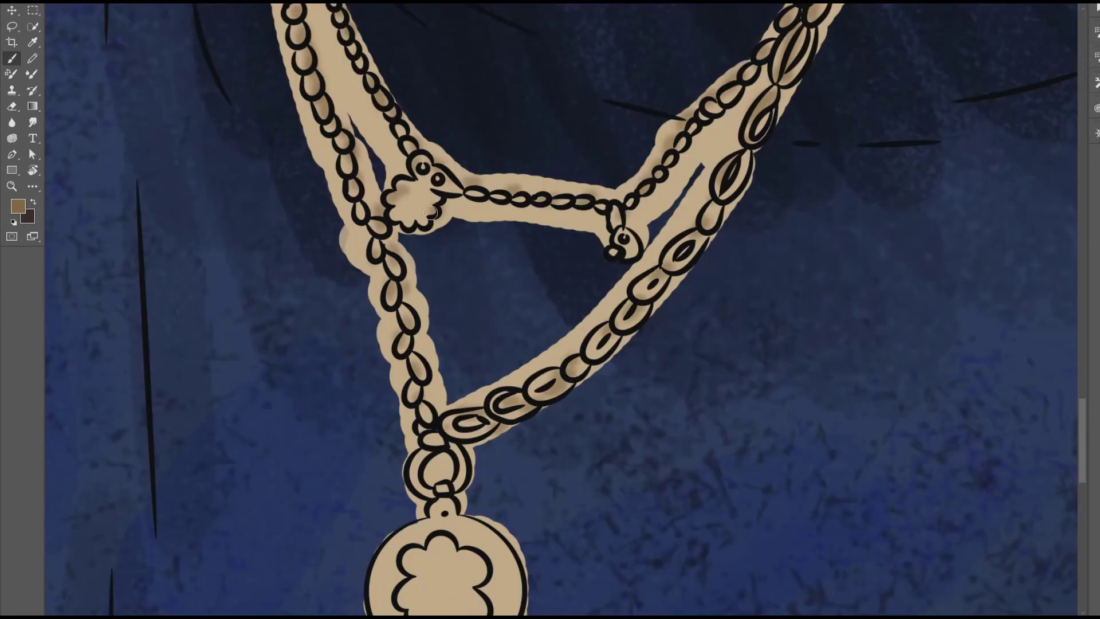
pyautogui.moveTo(401, 194); pyautogui.dragTo(435, 212)
pyautogui.moveTo(441, 530); pyautogui.dragTo(441, 580)
# Step: Darken the pendant flower and shade the right strand's beads a deeper brown
pyautogui.scroll(-5, 440, 580)
pyautogui.moveTo(498, 355); pyautogui.dragTo(453, 400)
pyautogui.moveTo(458, 355)
pyautogui.mouseDown()
pyautogui.moveTo(483, 380)
pyautogui.moveTo(452, 401)
pyautogui.mouseUp()
pyautogui.moveTo(458, 235); pyautogui.dragTo(466, 269)
pyautogui.moveTo(687, 109); pyautogui.dragTo(510, 215)
pyautogui.moveTo(573, 309); pyautogui.dragTo(575, 385)
pyautogui.scroll(5, 575, 386)
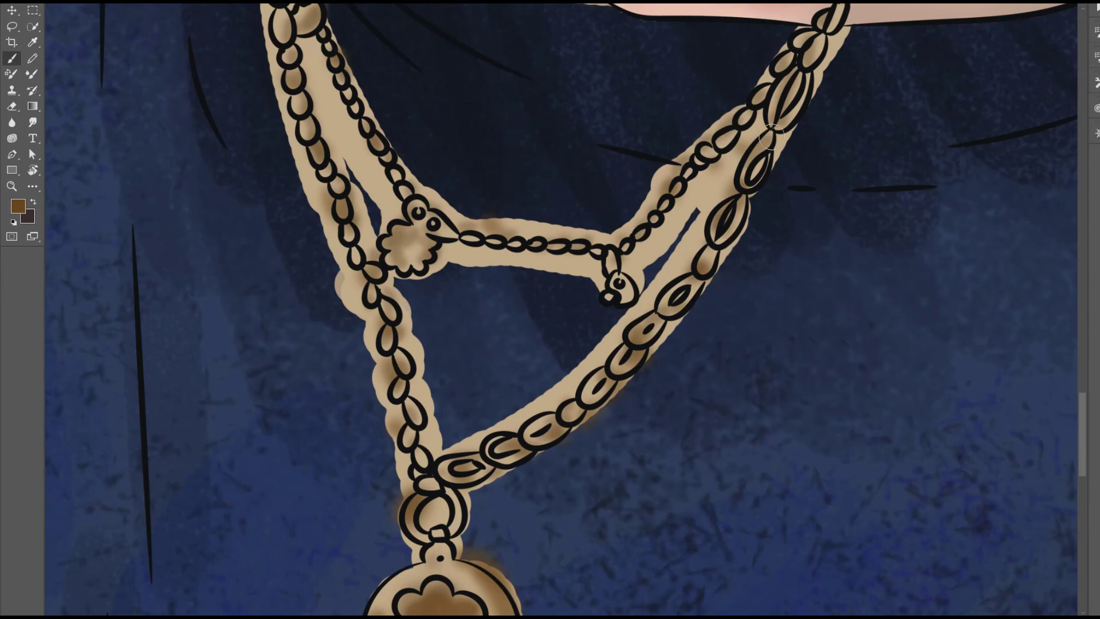
pyautogui.scroll(3, 700, 203)
pyautogui.scroll(3, 690, 286)
pyautogui.moveTo(836, 241); pyautogui.dragTo(804, 401)
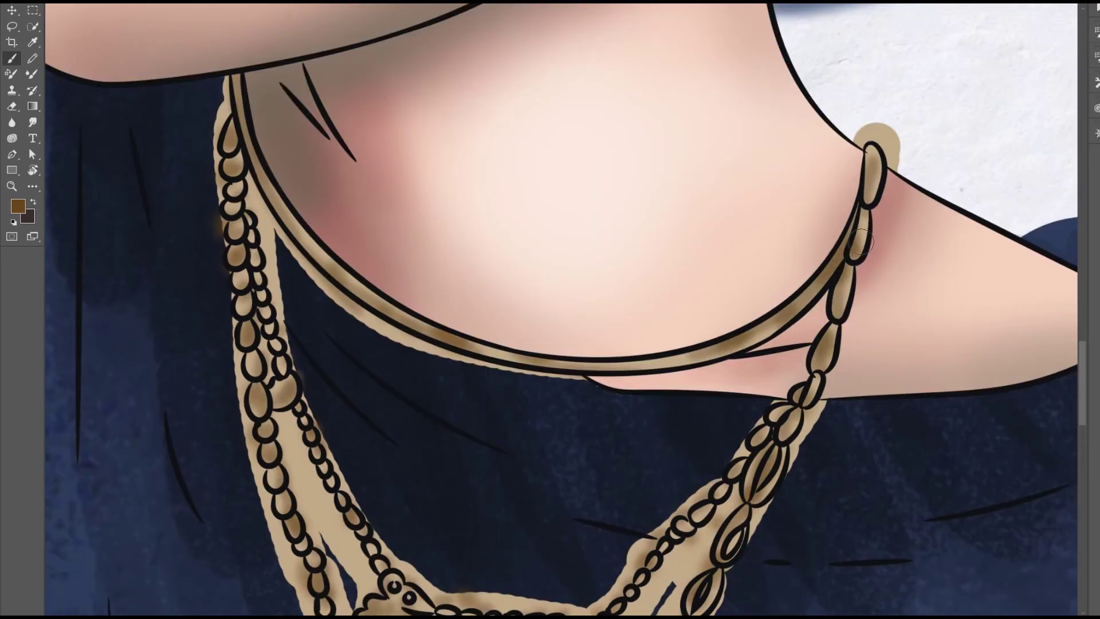
pyautogui.moveTo(873, 161); pyautogui.dragTo(845, 280)
# Step: Dab light peach highlights on the collar band, beads and chains, and erase a strip along the shoulder edge
pyautogui.keyDown('alt'); pyautogui.click(135, 41); pyautogui.keyUp('alt')
pyautogui.moveTo(343, 276); pyautogui.dragTo(538, 360)
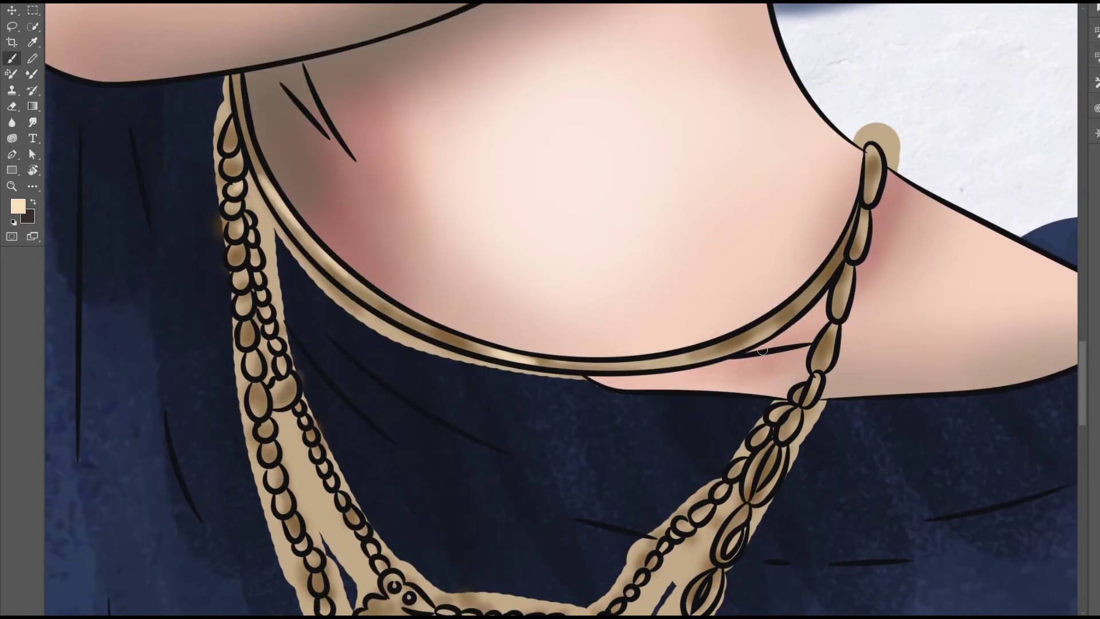
pyautogui.moveTo(785, 315); pyautogui.dragTo(621, 357)
pyautogui.moveTo(875, 161); pyautogui.dragTo(833, 340)
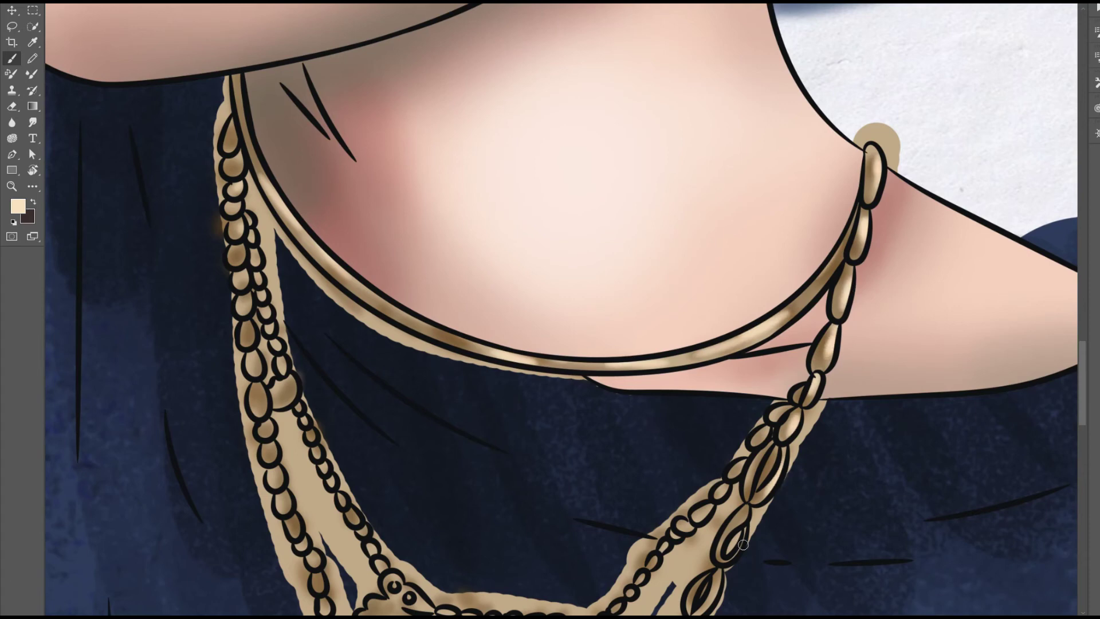
pyautogui.moveTo(239, 275); pyautogui.dragTo(299, 511)
pyautogui.scroll(-5, 493, 587)
pyautogui.moveTo(378, 350); pyautogui.dragTo(385, 422)
pyautogui.moveTo(577, 371); pyautogui.dragTo(647, 267)
pyautogui.moveTo(435, 209); pyautogui.dragTo(659, 162)
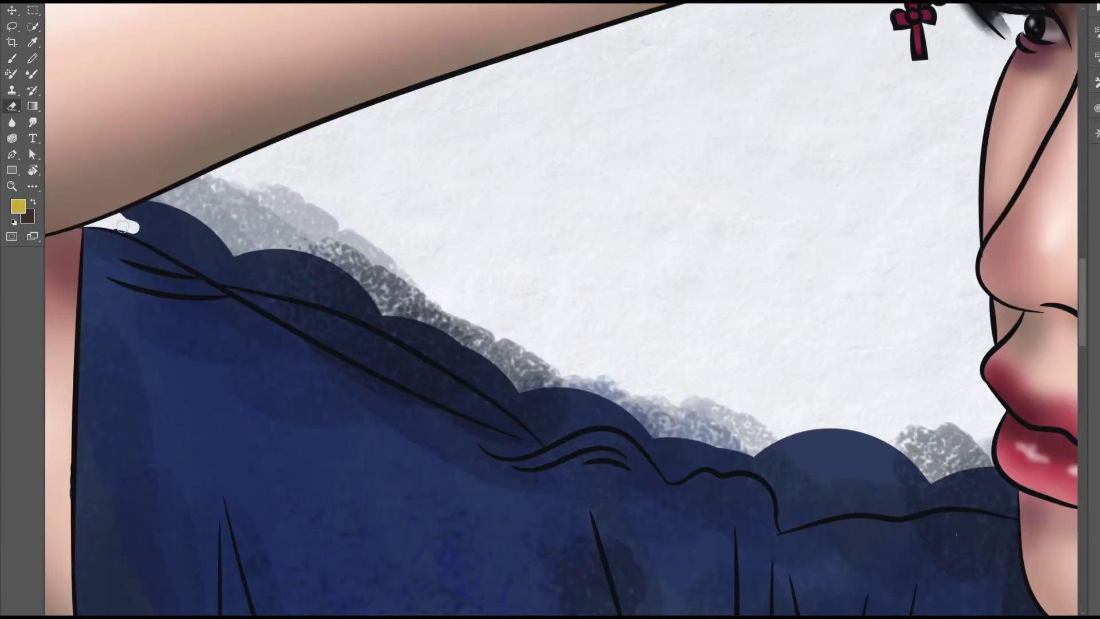
pyautogui.moveTo(122, 227)
pyautogui.mouseDown()
pyautogui.moveTo(209, 269)
pyautogui.moveTo(394, 324)
pyautogui.moveTo(573, 414)
pyautogui.mouseUp()
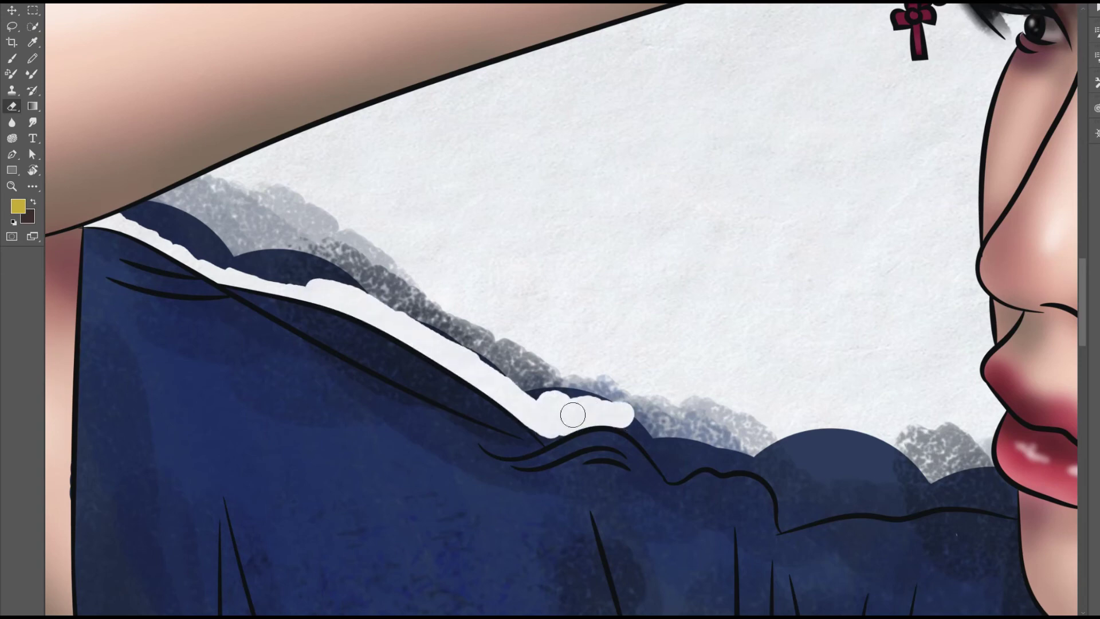
# Step: Erase the grey texture along the collar, shoulder dip and lower cloth edge
pyautogui.moveTo(673, 469)
pyautogui.mouseDown()
pyautogui.moveTo(653, 451)
pyautogui.moveTo(739, 468)
pyautogui.moveTo(791, 507)
pyautogui.moveTo(783, 520)
pyautogui.mouseUp()
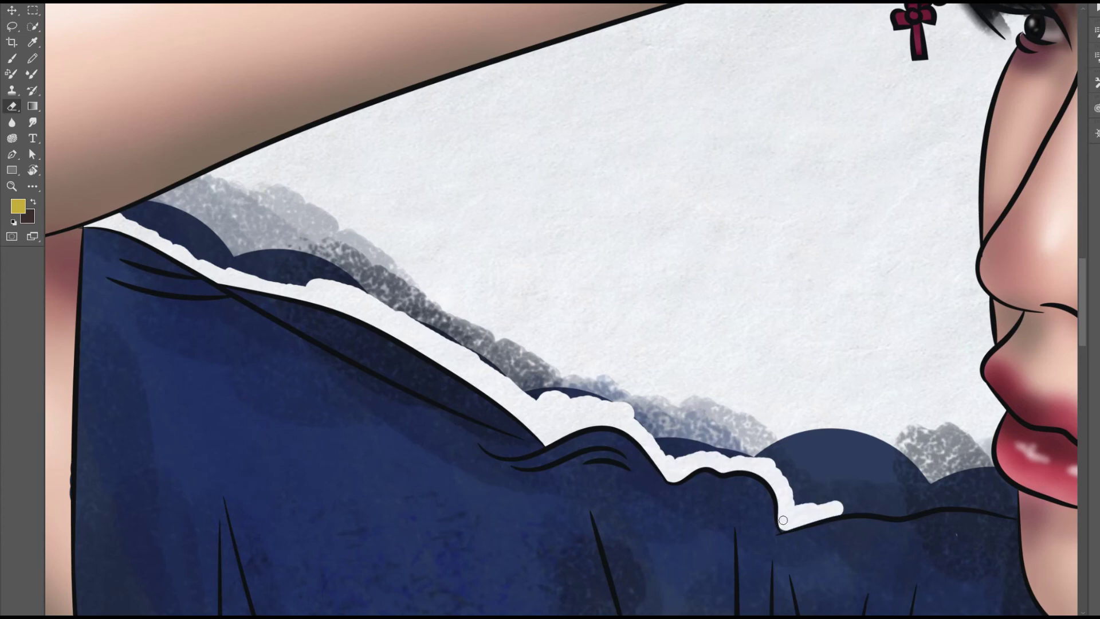
pyautogui.moveTo(841, 474)
pyautogui.mouseDown()
pyautogui.moveTo(885, 499)
pyautogui.moveTo(982, 484)
pyautogui.moveTo(1025, 499)
pyautogui.moveTo(928, 458)
pyautogui.moveTo(870, 458)
pyautogui.mouseUp()
pyautogui.press('b')
pyautogui.press('y')
pyautogui.press('e')
pyautogui.moveTo(137, 188)
pyautogui.mouseDown()
pyautogui.moveTo(671, 416)
pyautogui.moveTo(797, 457)
pyautogui.mouseUp()
pyautogui.moveTo(300, 437)
pyautogui.mouseDown()
pyautogui.moveTo(369, 491)
pyautogui.moveTo(510, 535)
pyautogui.moveTo(437, 544)
pyautogui.mouseUp()
pyautogui.moveTo(492, 423)
pyautogui.mouseDown()
pyautogui.moveTo(439, 206)
pyautogui.moveTo(530, 366)
pyautogui.moveTo(546, 472)
pyautogui.mouseUp()
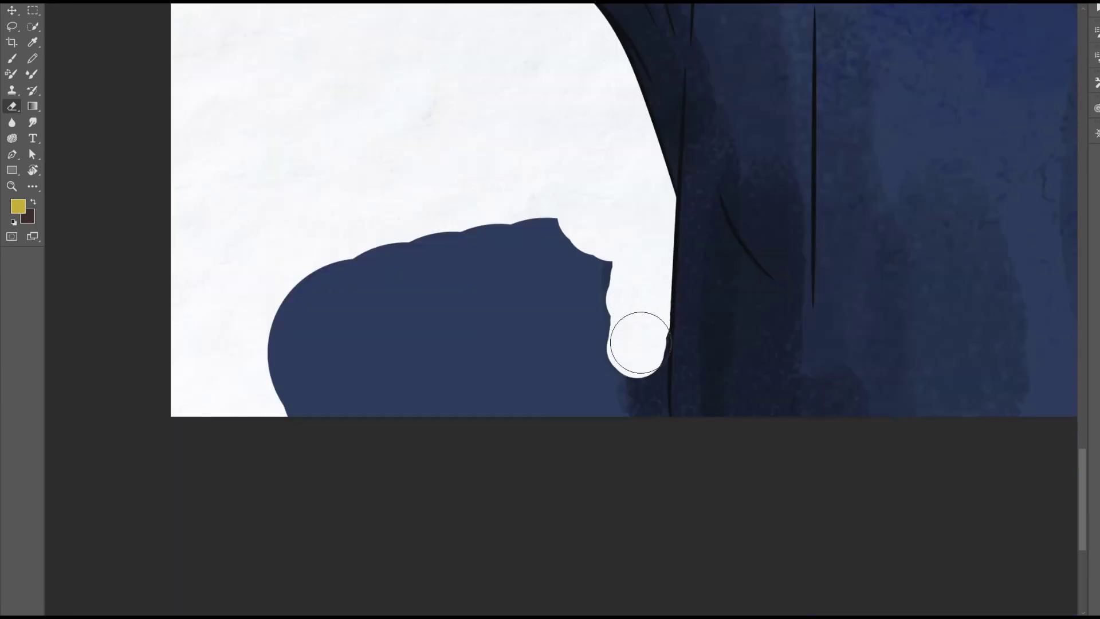
# Step: Erase the blue shape at lower left and paint blue texture beside the shirt and behind the head
pyautogui.moveTo(634, 344)
pyautogui.mouseDown()
pyautogui.moveTo(633, 424)
pyautogui.moveTo(417, 160)
pyautogui.mouseUp()
pyautogui.moveTo(418, 492)
pyautogui.mouseDown()
pyautogui.moveTo(430, 532)
pyautogui.moveTo(373, 447)
pyautogui.moveTo(418, 472)
pyautogui.moveTo(424, 516)
pyautogui.moveTo(458, 567)
pyautogui.mouseUp()
pyautogui.moveTo(521, 298); pyautogui.dragTo(524, 163)
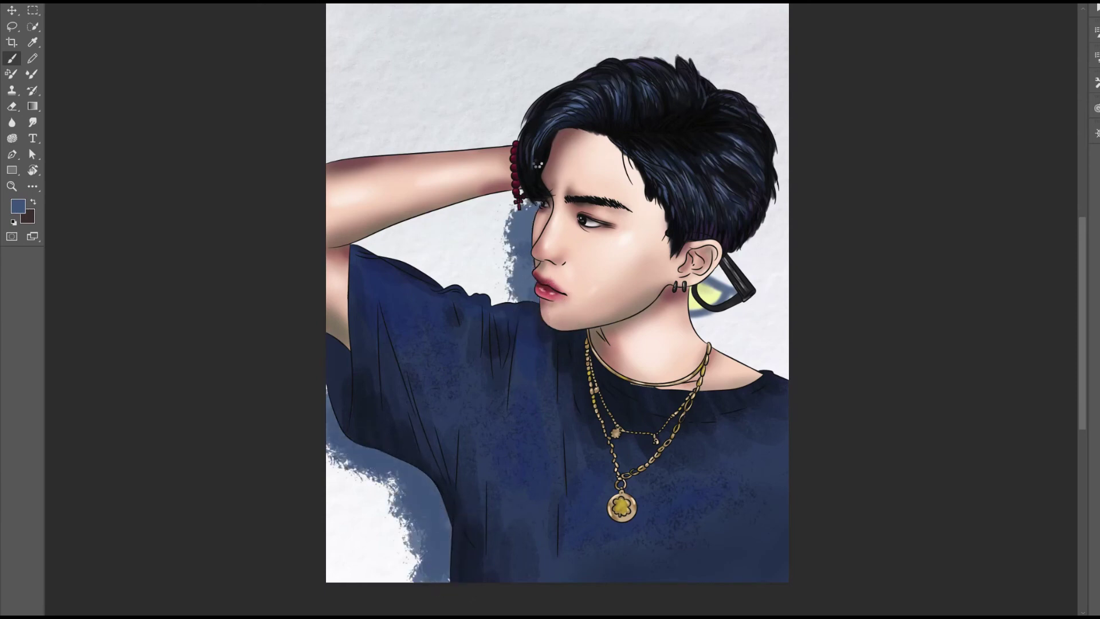
# Step: Paint blue background behind and above the hair and at the right shoulder edge
pyautogui.moveTo(564, 109)
pyautogui.mouseDown()
pyautogui.moveTo(515, 97)
pyautogui.moveTo(493, 137)
pyautogui.mouseUp()
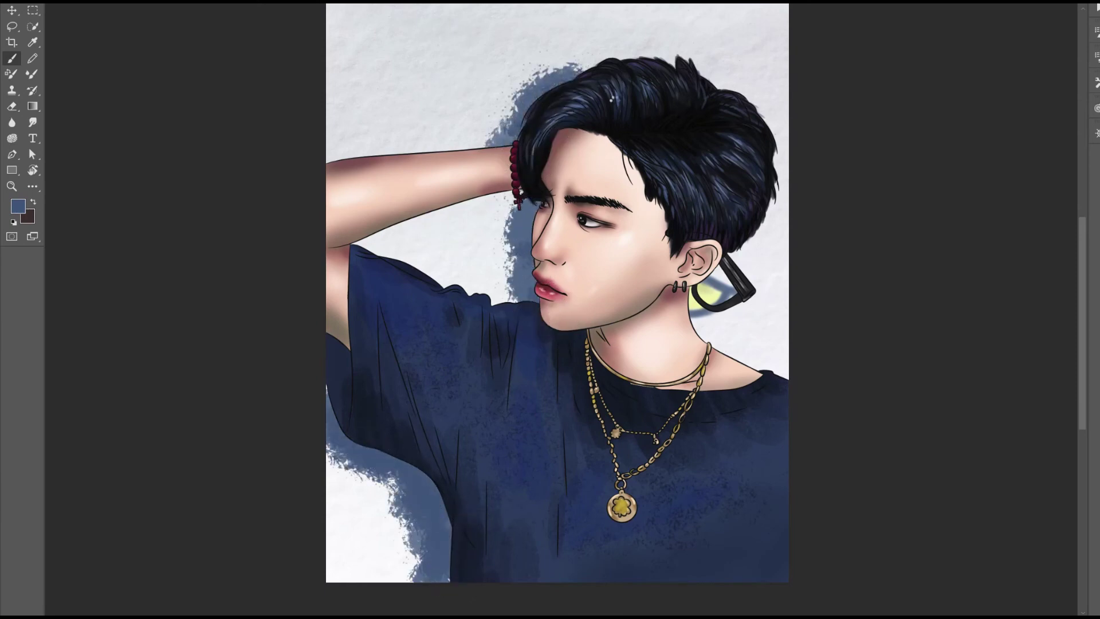
pyautogui.moveTo(579, 63); pyautogui.dragTo(641, 46)
pyautogui.moveTo(782, 355); pyautogui.dragTo(779, 375)
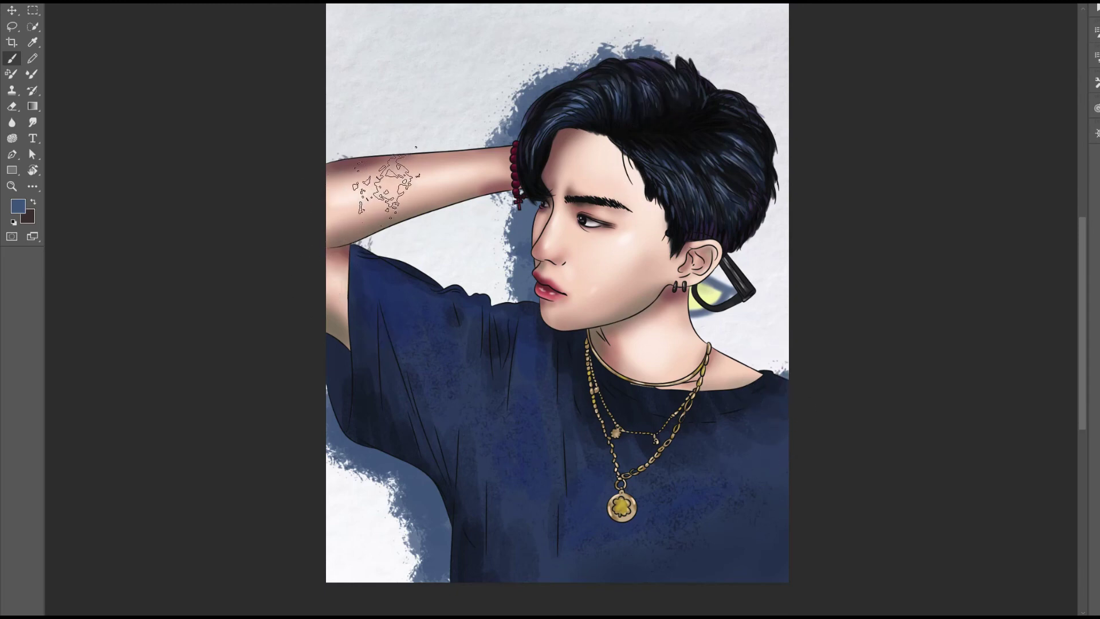
pyautogui.press('Delete')
pyautogui.hotkey('ctrl', 'z')
pyautogui.hotkey('ctrl', 'z')
pyautogui.hotkey('ctrl', 'z')
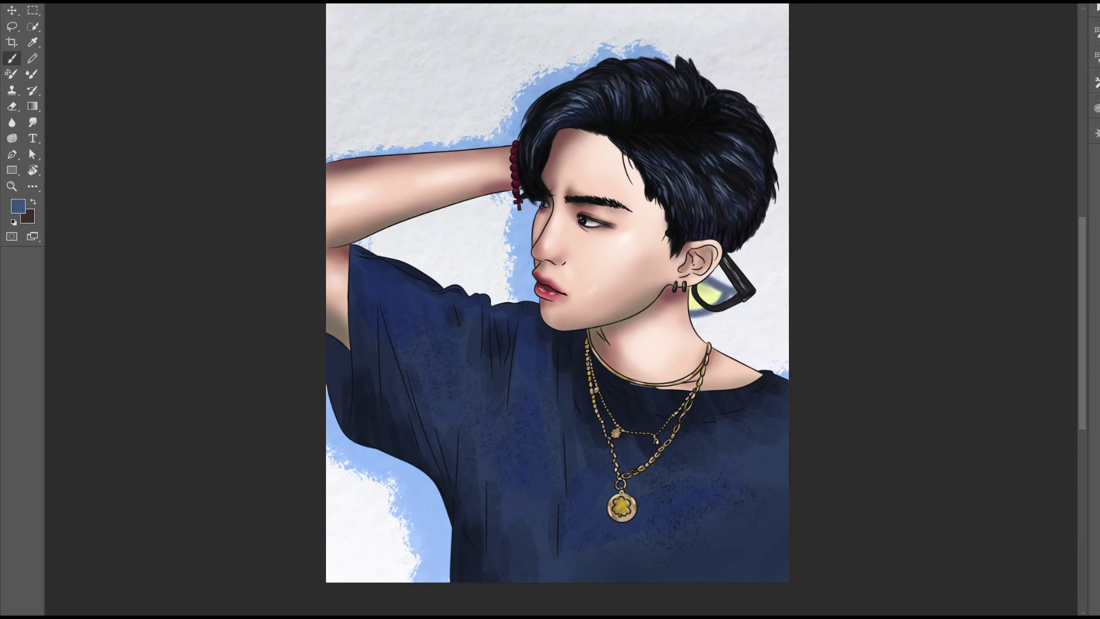
# Step: Try a dark navy stroke along the shirt, undo it, and add teal-green behind the shirt
pyautogui.click(18, 205)
pyautogui.press('Return')
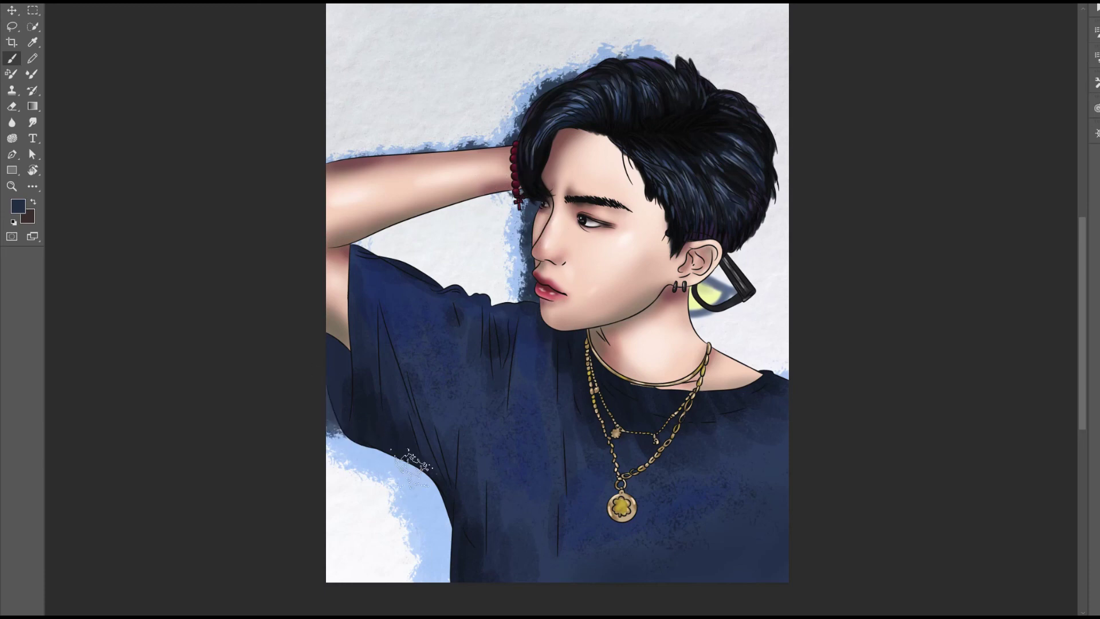
pyautogui.moveTo(413, 476); pyautogui.dragTo(426, 481)
pyautogui.hotkey('ctrl', 'z')
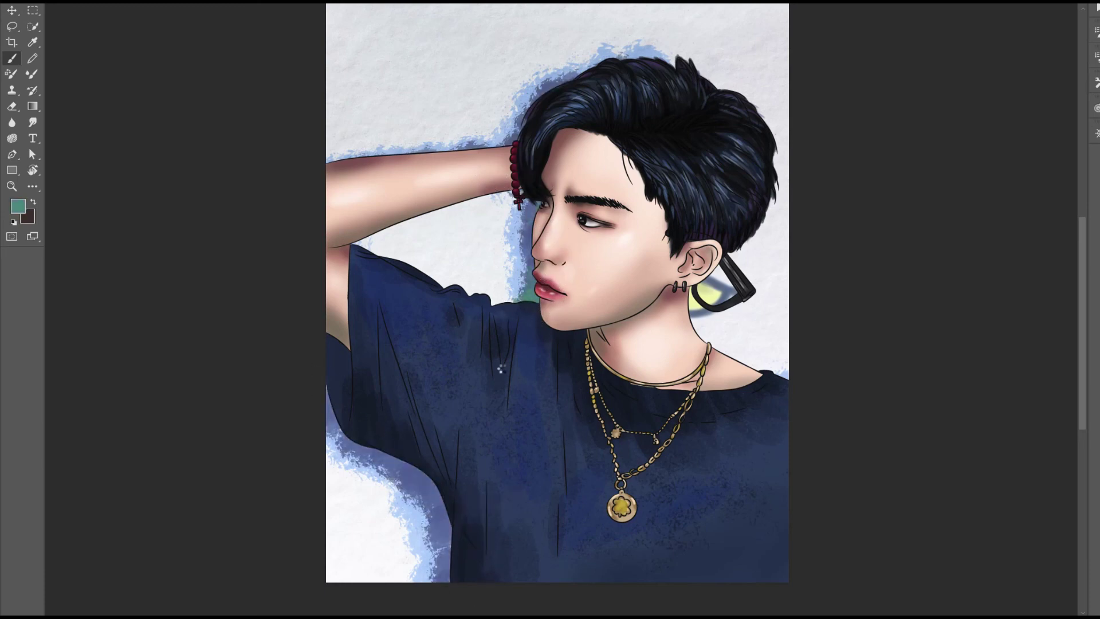
pyautogui.moveTo(425, 587)
pyautogui.mouseDown()
pyautogui.moveTo(479, 528)
pyautogui.moveTo(466, 565)
pyautogui.moveTo(418, 405)
pyautogui.moveTo(446, 427)
pyautogui.mouseUp()
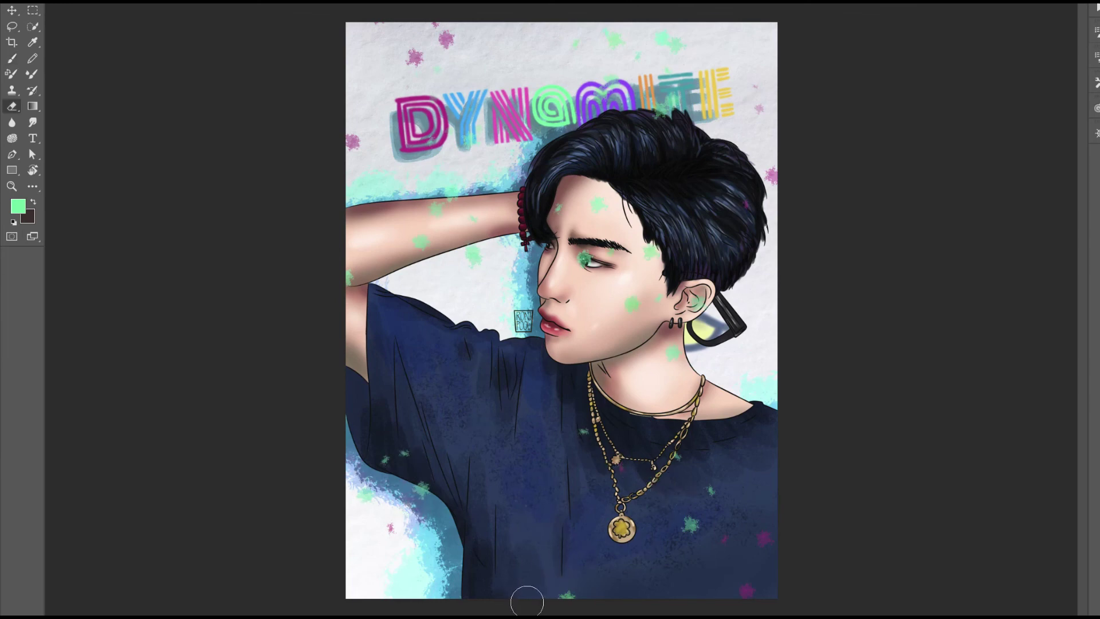
# Step: Erase the green and purple splatters from the face, neck, arm, hair and shirt
pyautogui.moveTo(568, 205); pyautogui.dragTo(671, 364)
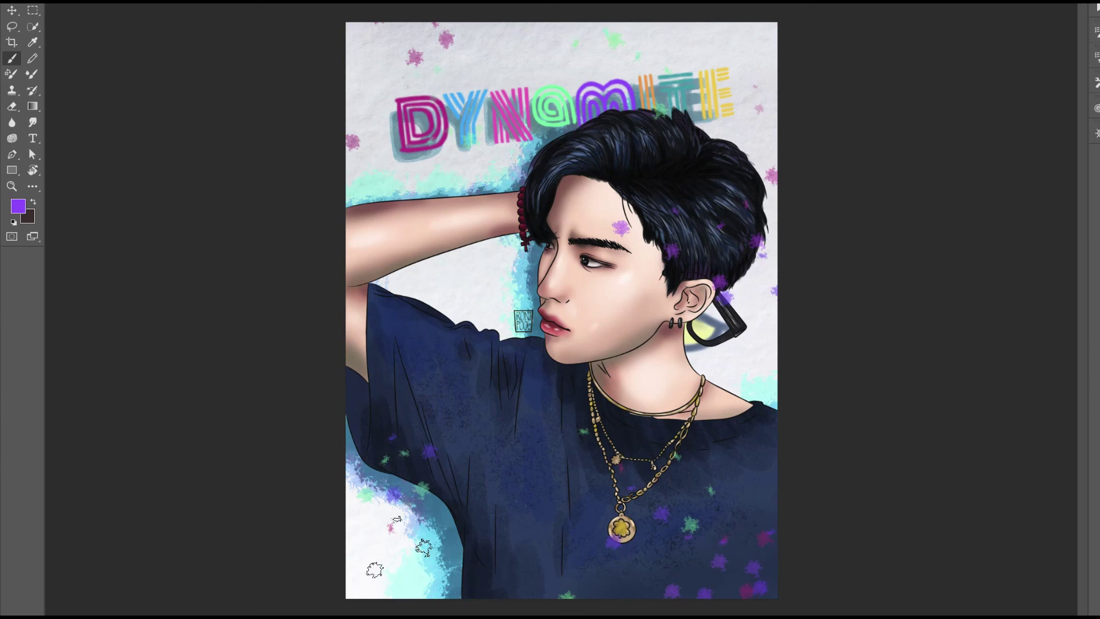
pyautogui.moveTo(457, 225)
pyautogui.mouseDown()
pyautogui.moveTo(578, 201)
pyautogui.moveTo(726, 258)
pyautogui.moveTo(751, 310)
pyautogui.mouseUp()
pyautogui.moveTo(452, 435); pyautogui.dragTo(425, 445)
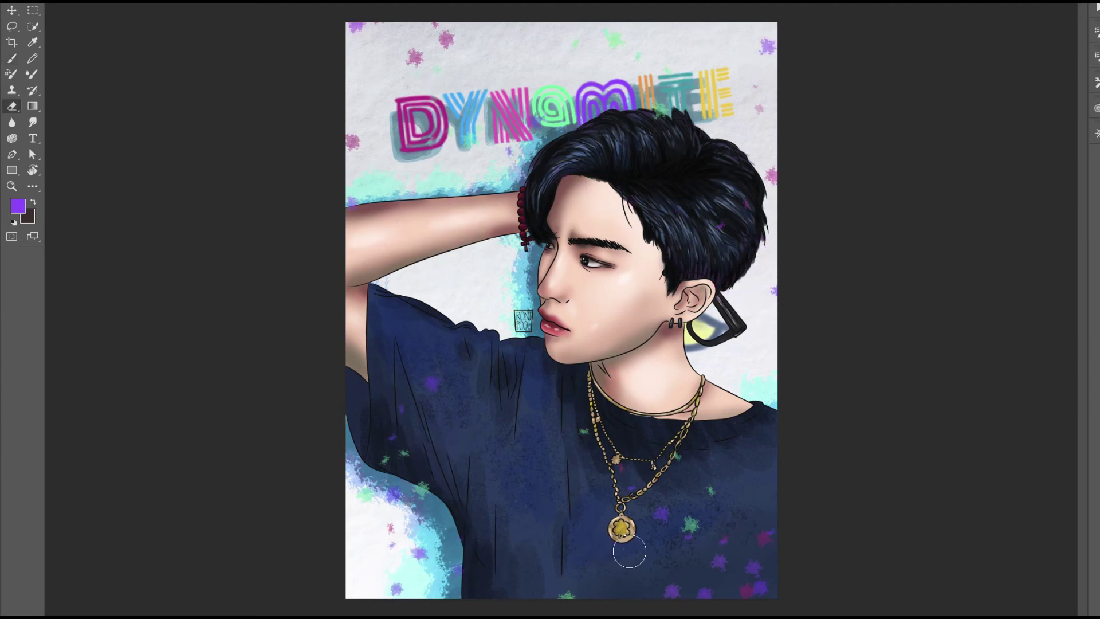
pyautogui.click(706, 585)
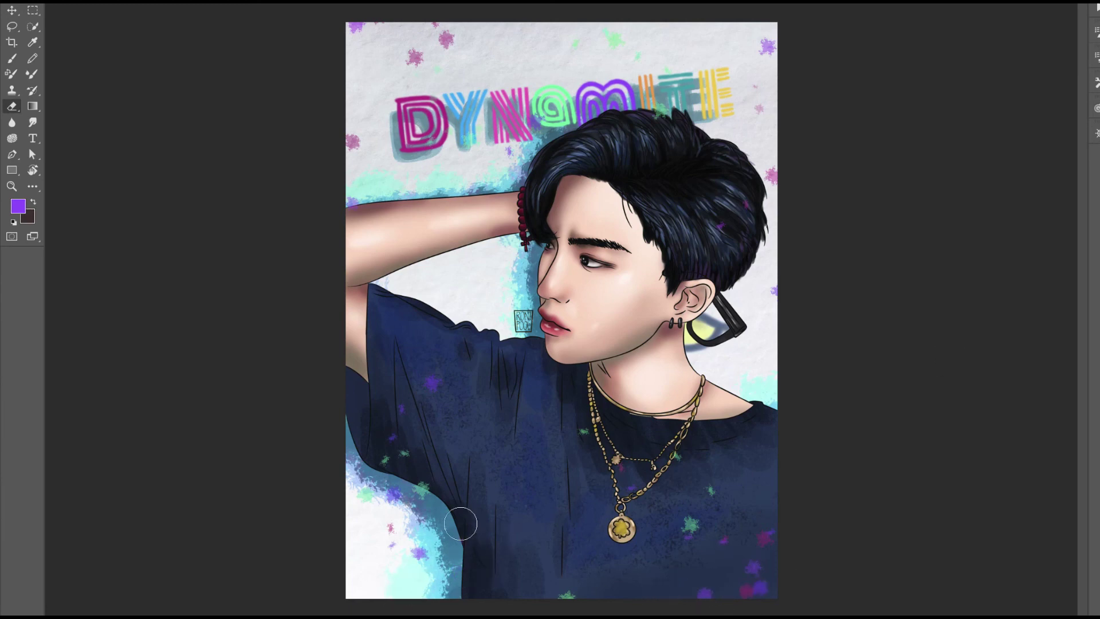
# Step: Stamp blue splatters across the lower canvas with the splatter brush
pyautogui.press('b')
pyautogui.click(561, 430)
pyautogui.click(510, 503)
pyautogui.click(777, 521)
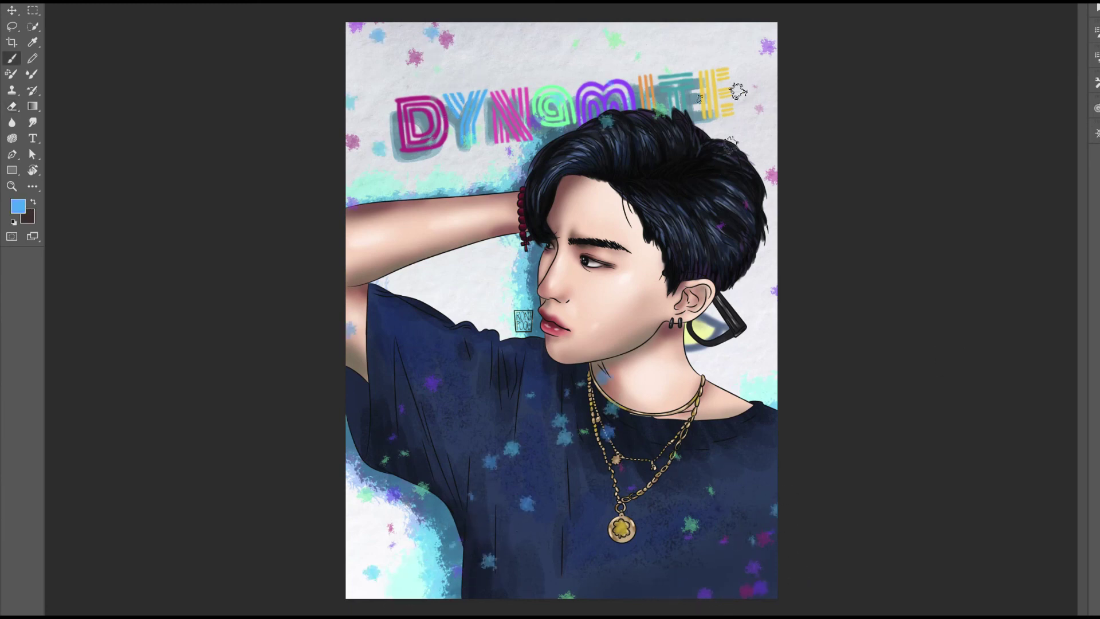
# Step: Erase blue and yellow splatters from the cheek, neck, shirt and above the hair
pyautogui.press('e')
pyautogui.moveTo(578, 291); pyautogui.dragTo(602, 420)
pyautogui.moveTo(523, 430); pyautogui.dragTo(482, 561)
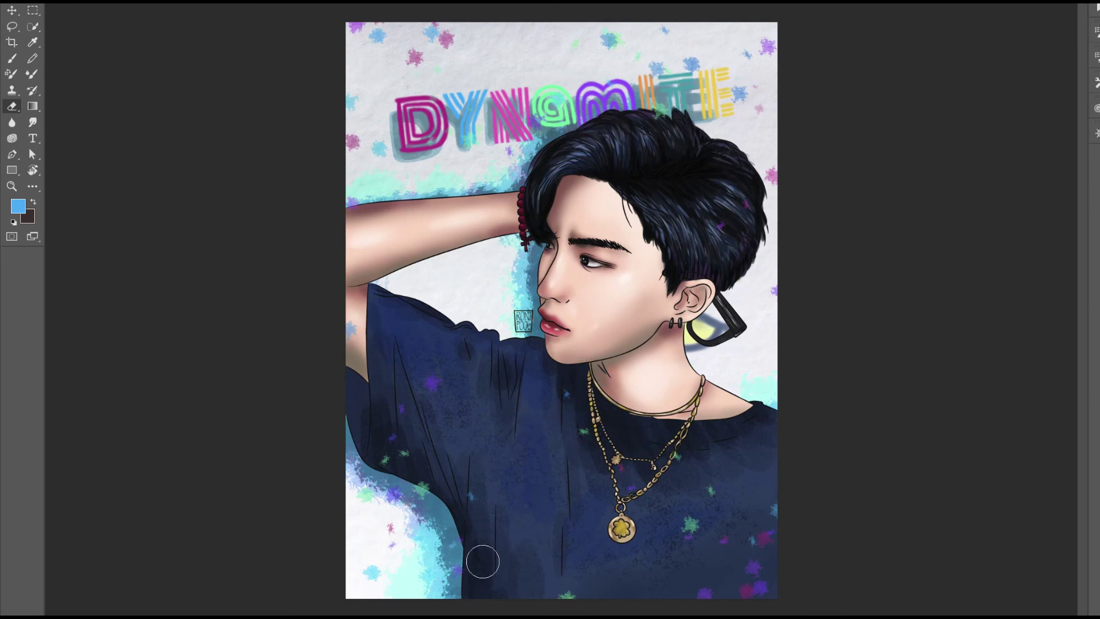
pyautogui.click(693, 72)
pyautogui.moveTo(564, 355)
pyautogui.mouseDown()
pyautogui.moveTo(383, 344)
pyautogui.moveTo(375, 458)
pyautogui.mouseUp()
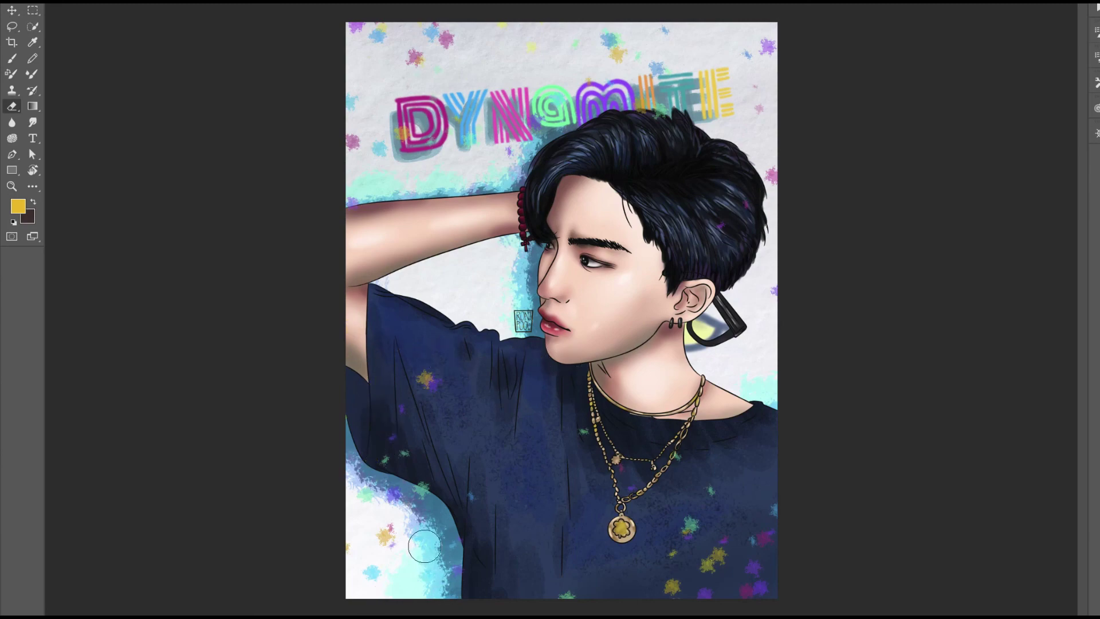